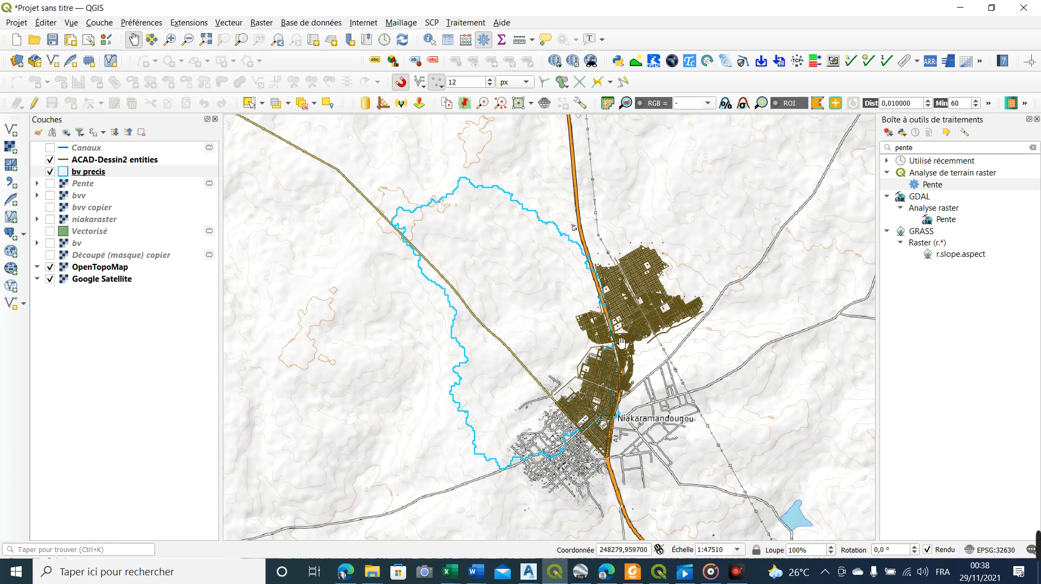
Examine the bv precis basin outline against the ACAD-Dessin2 town plan and the main roads around Niakaramandougou
scroll(622, 361, "up", 3)
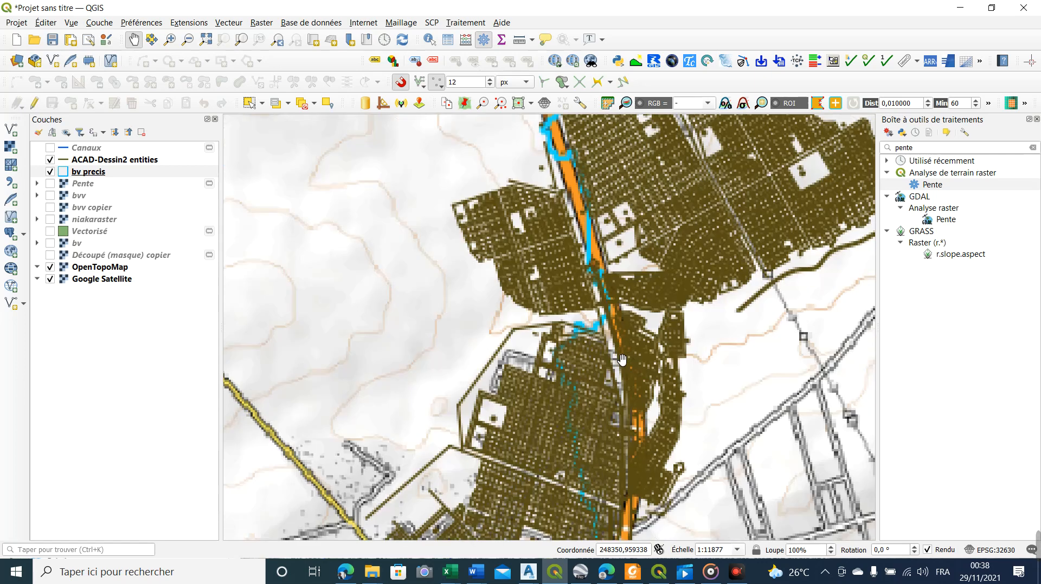
scroll(621, 361, "down", 2)
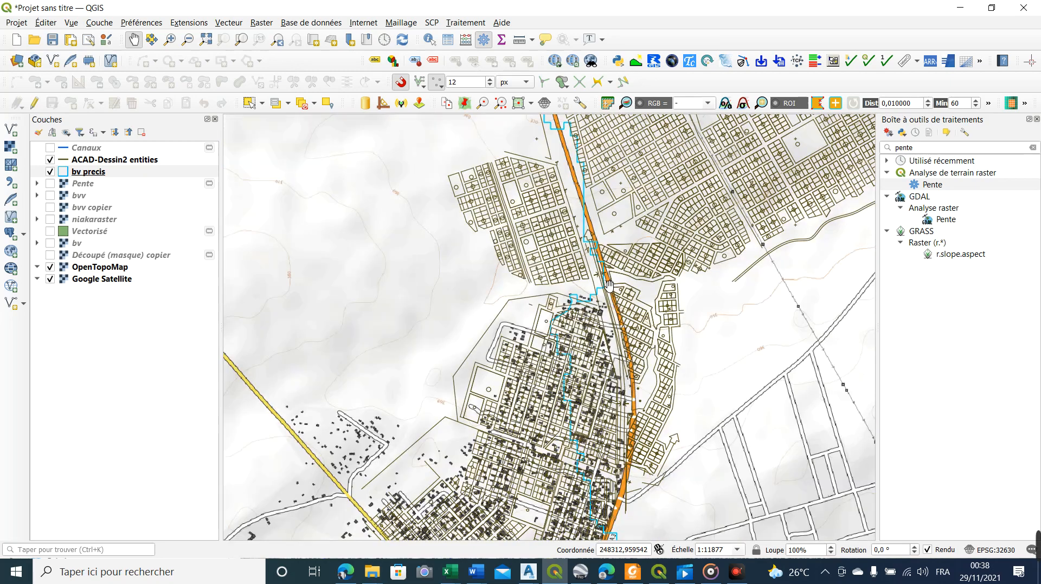
scroll(607, 279, "up", 2)
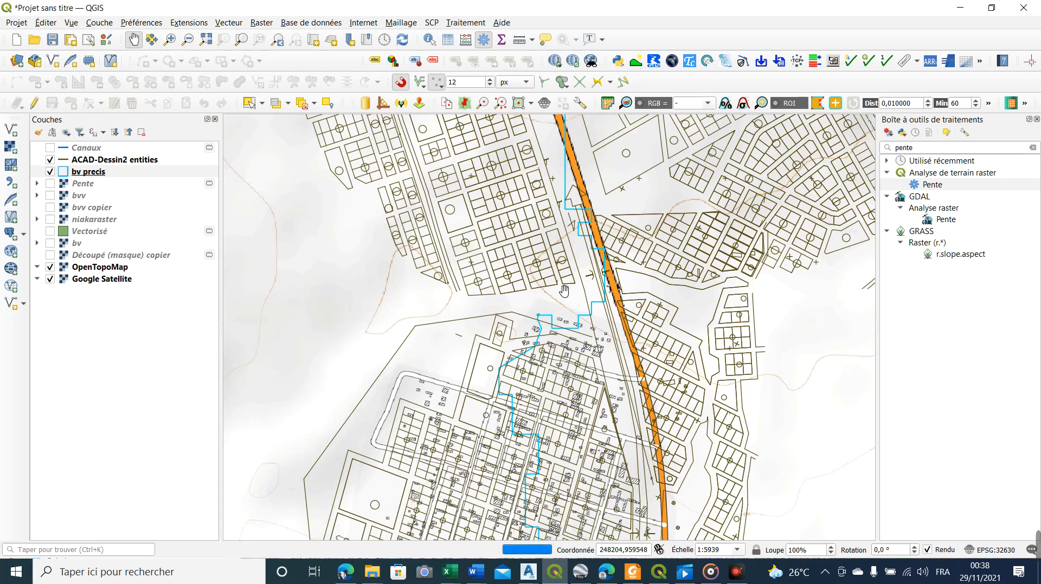
left_click_drag(565, 290, 563, 352)
scroll(585, 302, "down", 3)
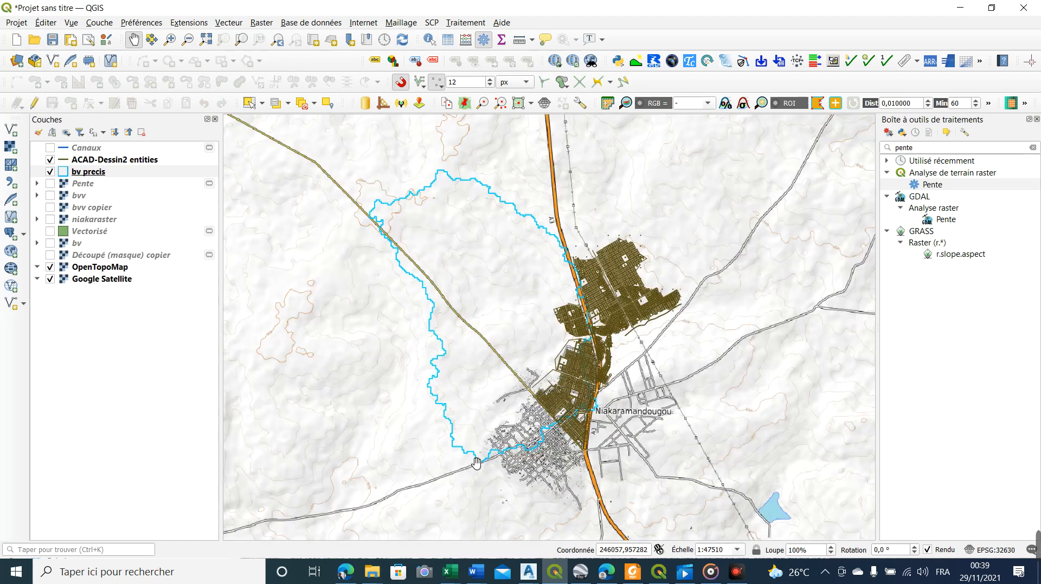
scroll(607, 333, "up", 1)
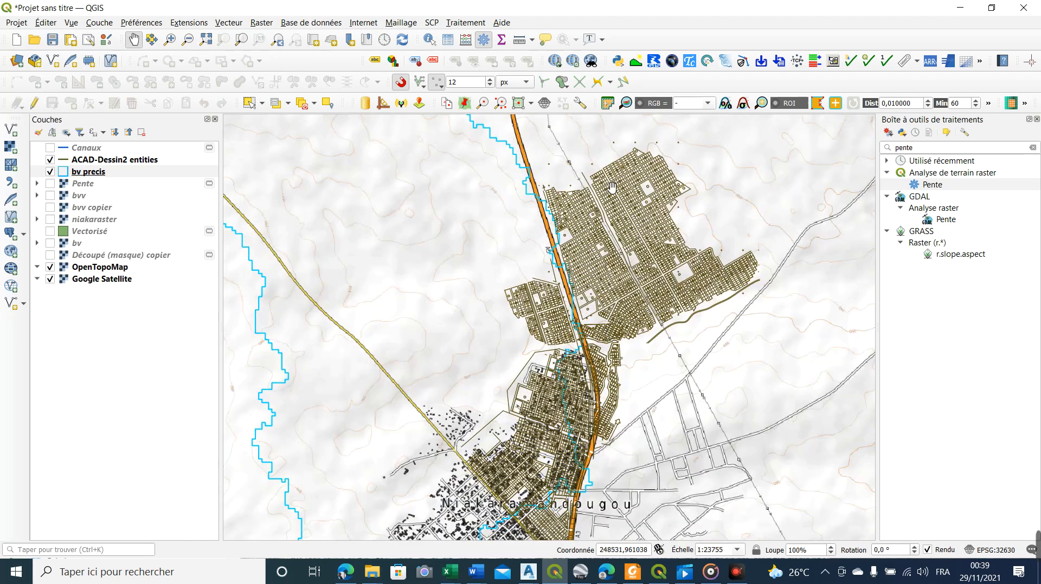
scroll(664, 227, "up", 2)
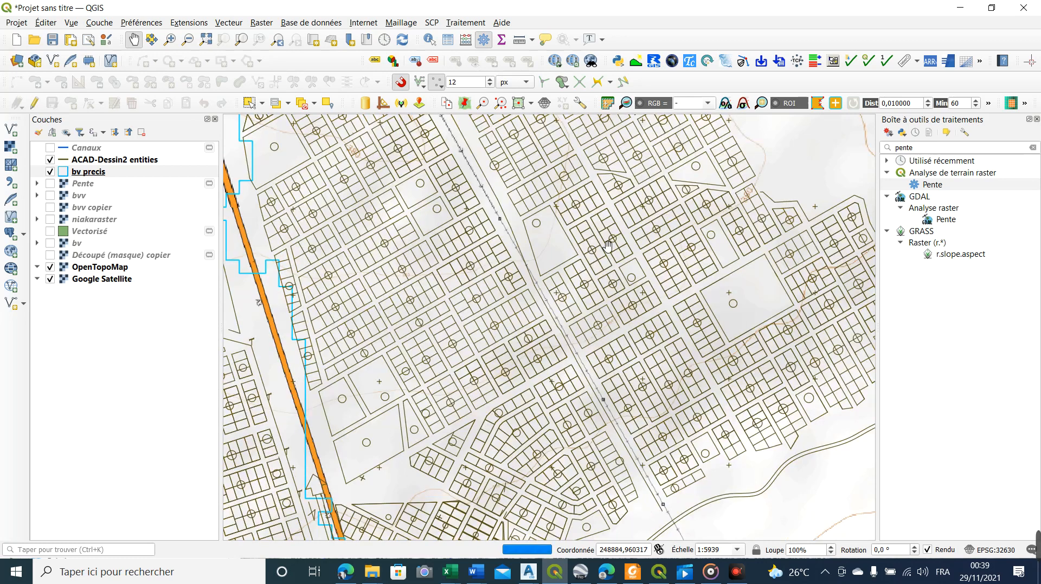
scroll(781, 274, "down", 1)
scroll(781, 278, "down", 1)
left_click_drag(659, 389, 620, 320)
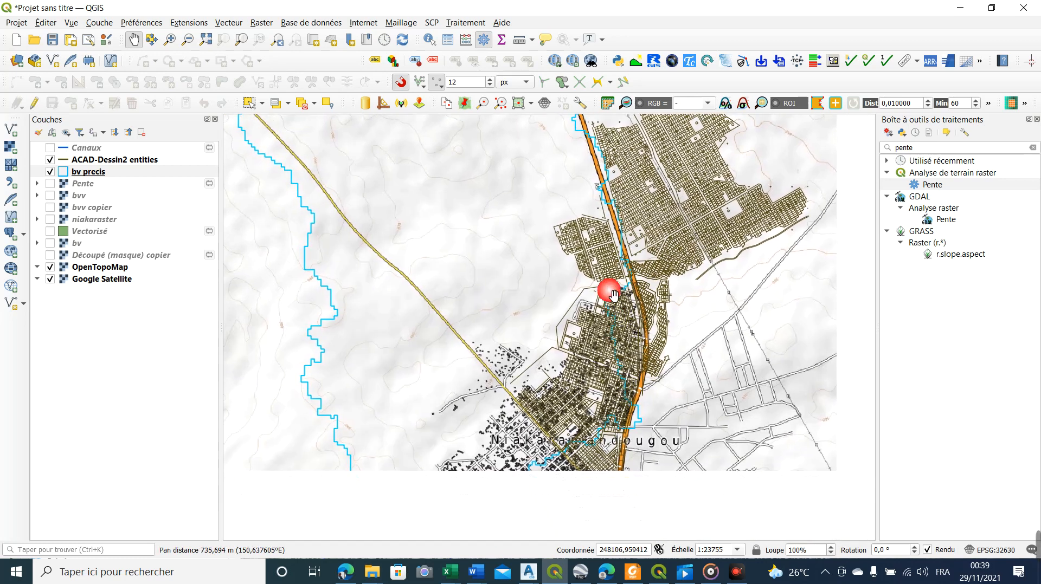
scroll(612, 268, "up", 1)
scroll(612, 267, "up", 1)
left_click_drag(715, 358, 660, 281)
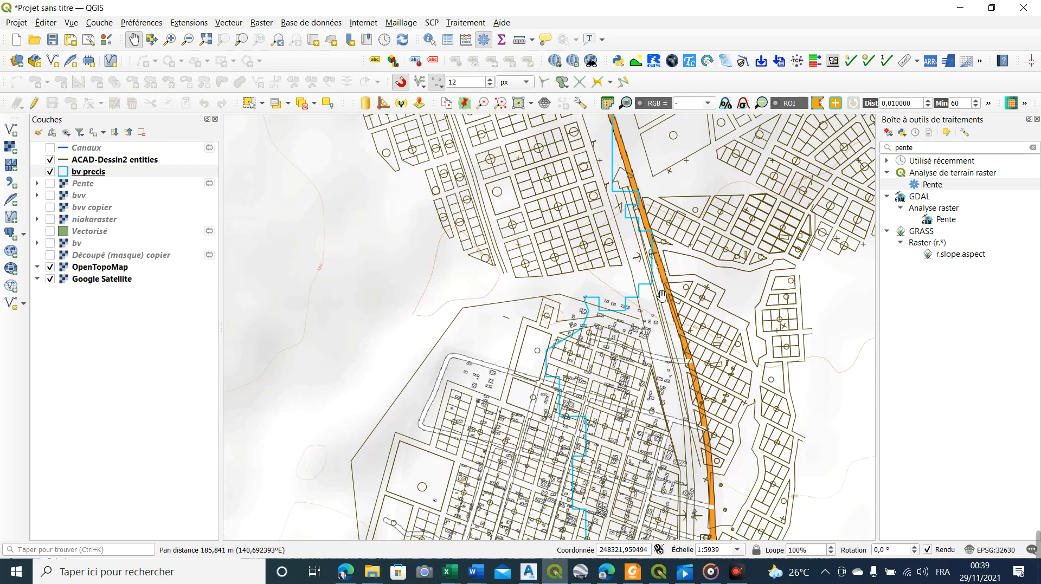
scroll(662, 294, "down", 1)
scroll(662, 293, "down", 2)
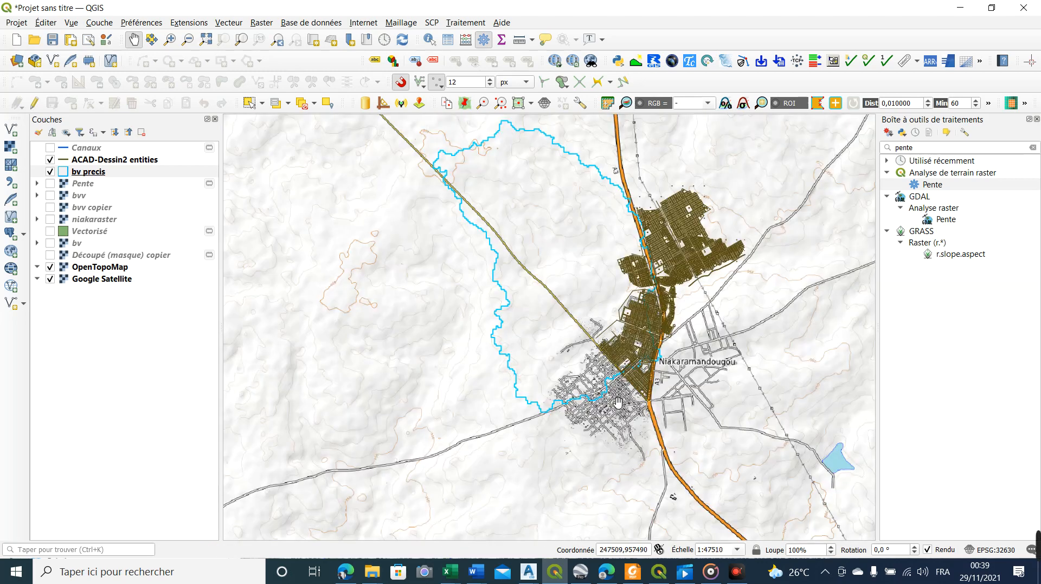
left_click_drag(671, 295, 631, 296)
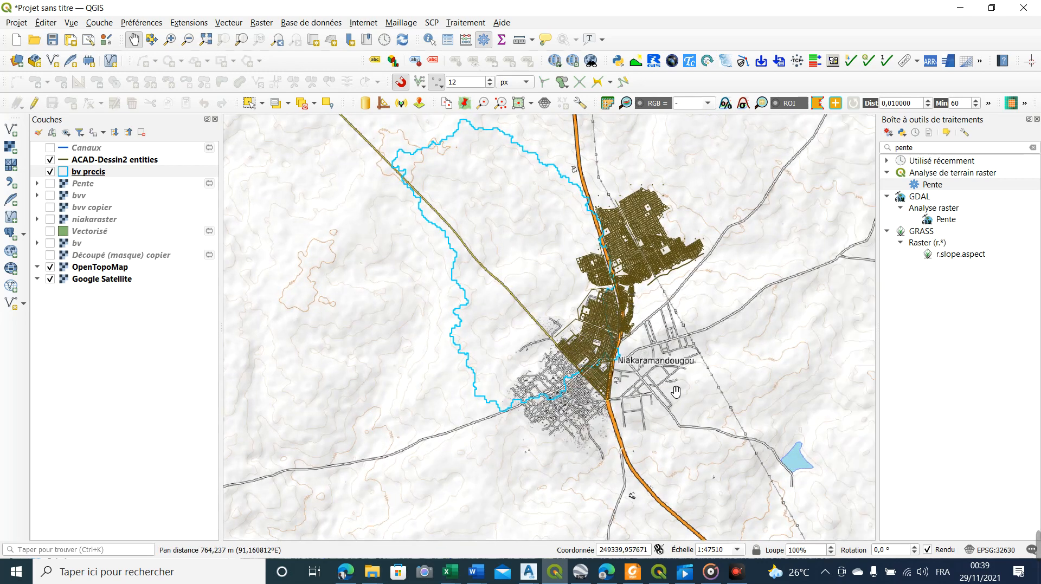
scroll(641, 362, "up", 1)
left_click_drag(674, 316, 609, 364)
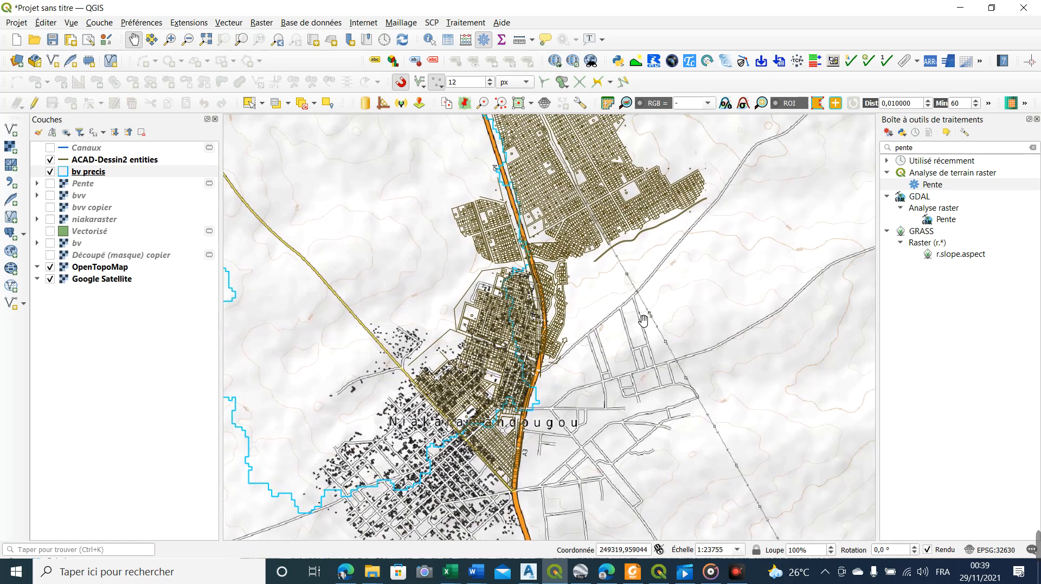
scroll(642, 320, "down", 1)
left_click_drag(568, 449, 588, 413)
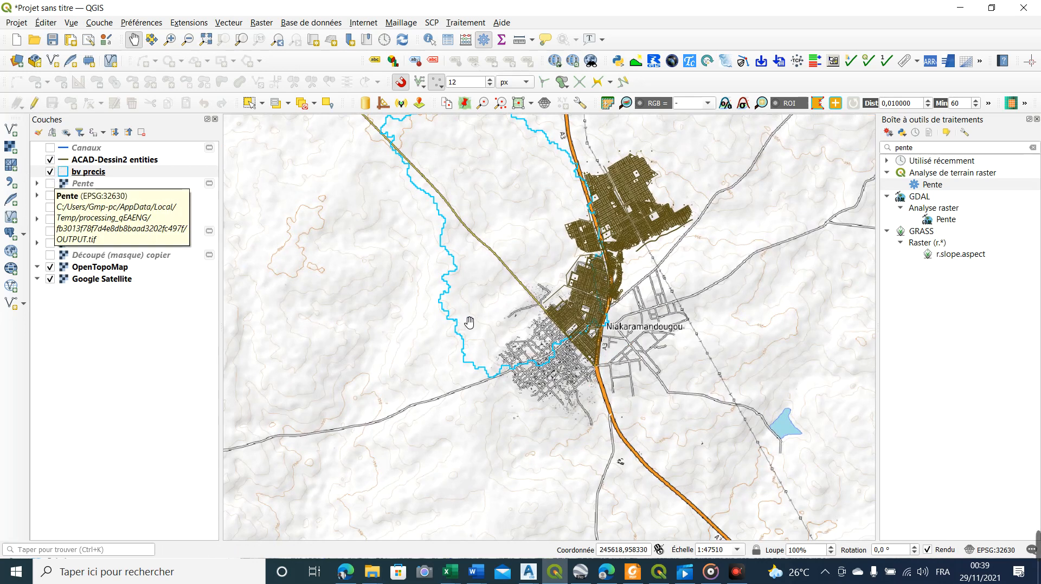
Hide the ACAD-Dessin2 entities layer so that the basin outline lies directly over the topographic basemap
left_click(50, 160)
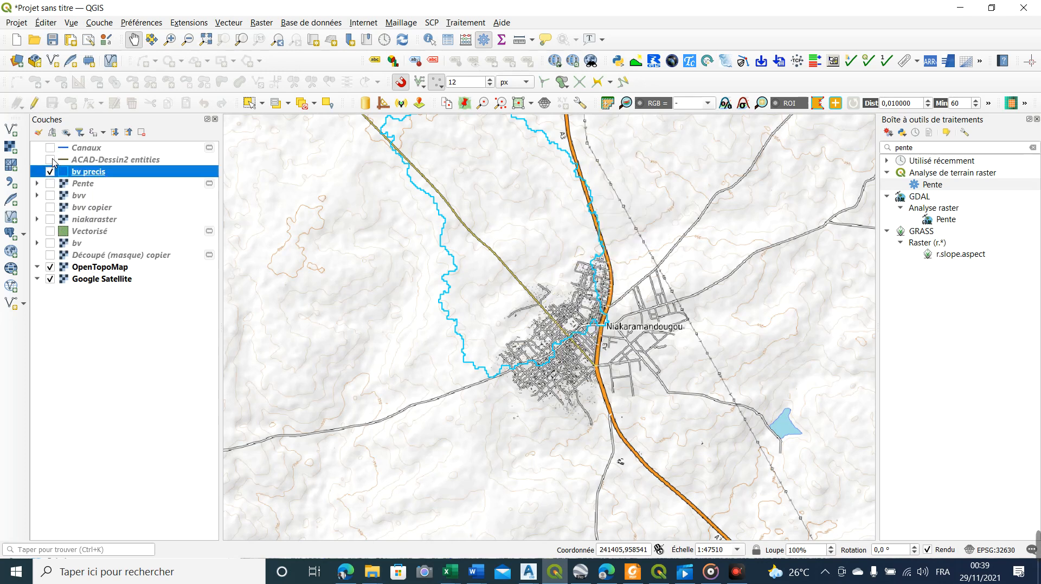
left_click(51, 161)
left_click(51, 160)
left_click_drag(575, 214, 576, 249)
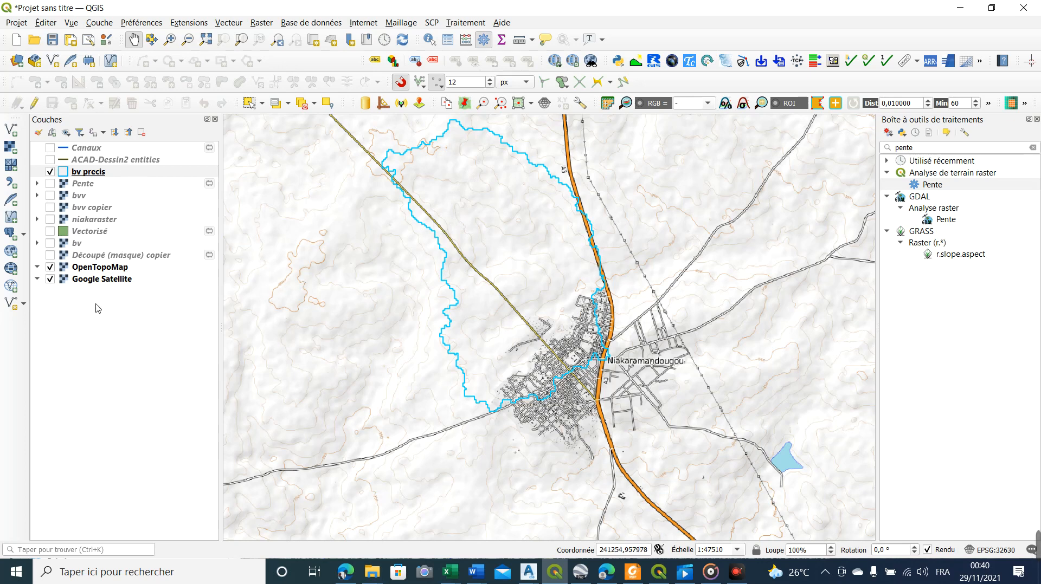
Switch the basemap from OpenTopoMap to Google Satellite by hiding the topographic layer
left_click(51, 282)
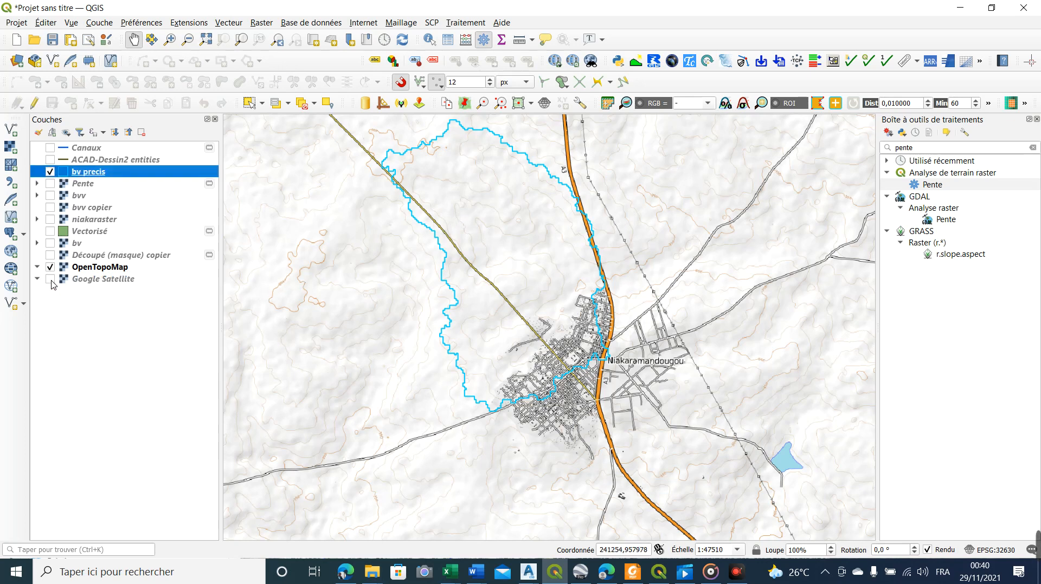
left_click(51, 281)
left_click(46, 268)
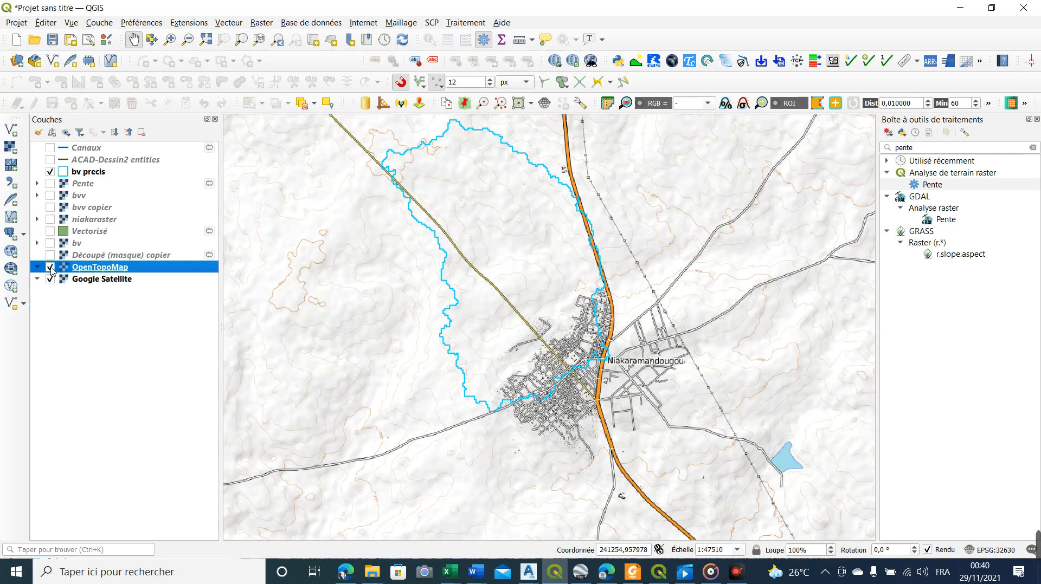
left_click(53, 266)
Examine the bv precis basin on the satellite imagery, including the town area and the reservoir, with the outline switched off and on
scroll(566, 358, "up", 2)
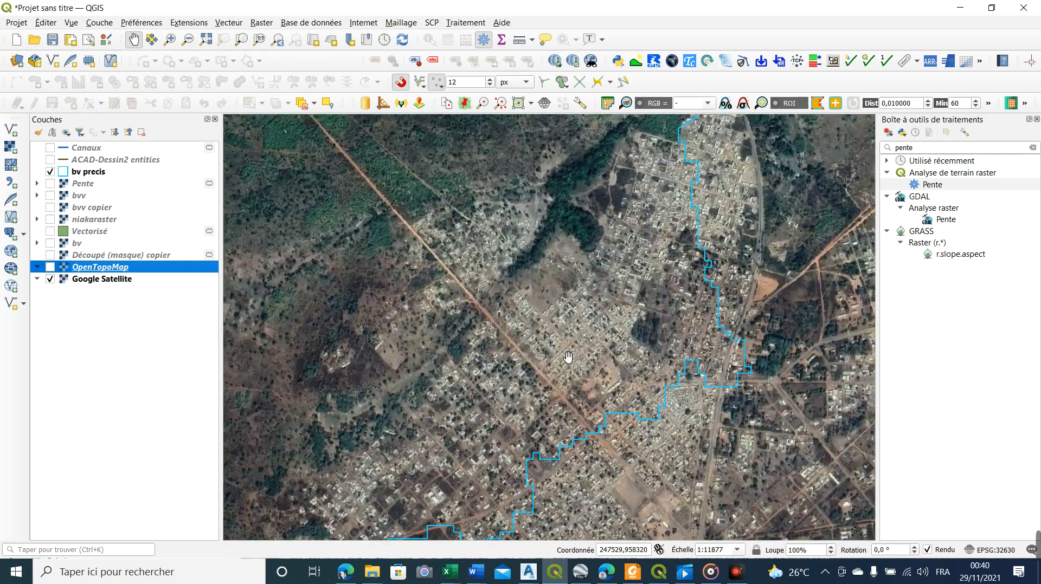
scroll(497, 350, "down", 1)
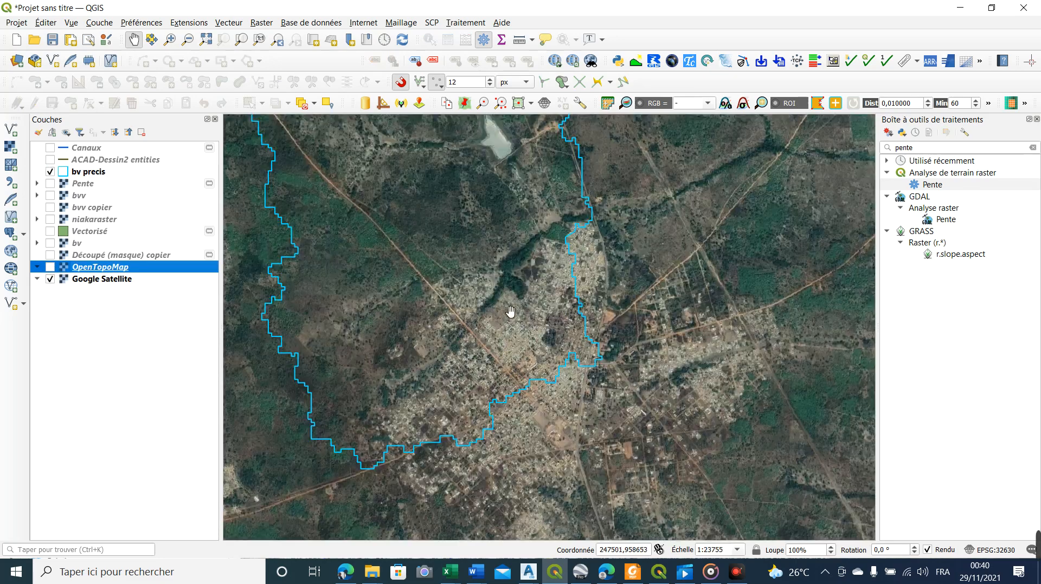
left_click_drag(493, 250, 524, 282)
scroll(539, 243, "up", 2)
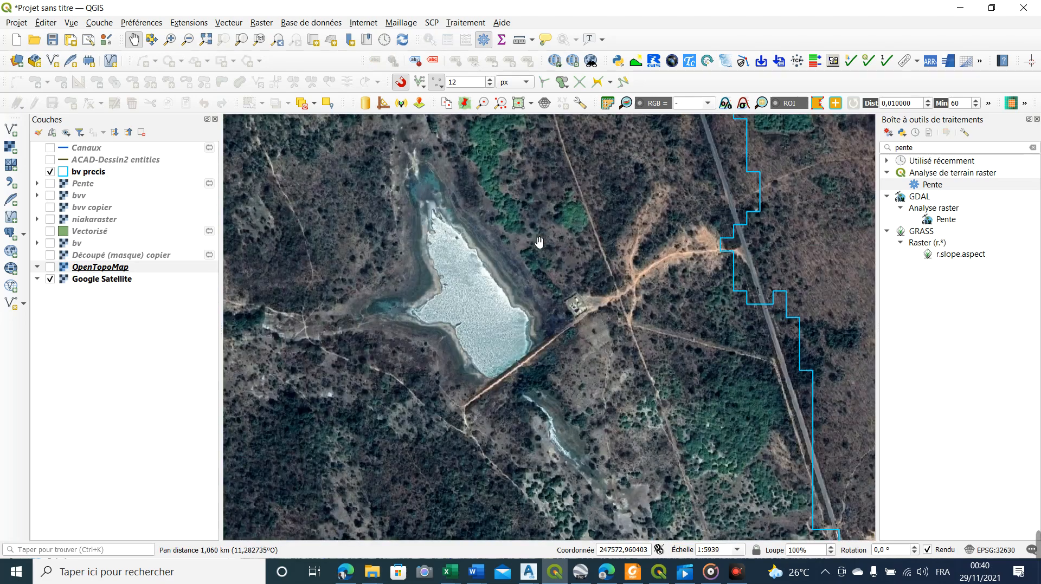
scroll(467, 344, "down", 3)
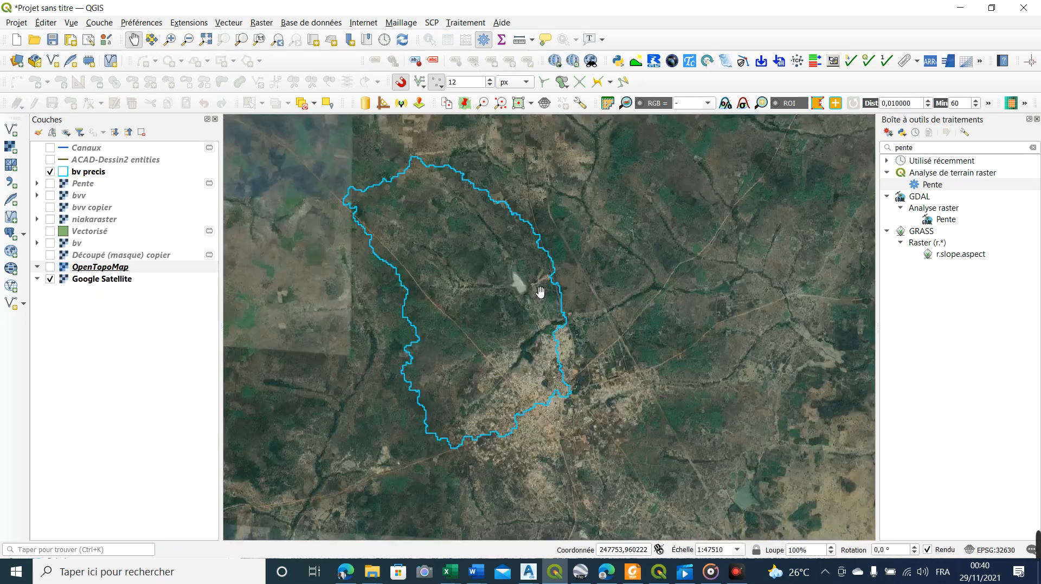
left_click_drag(612, 309, 568, 287)
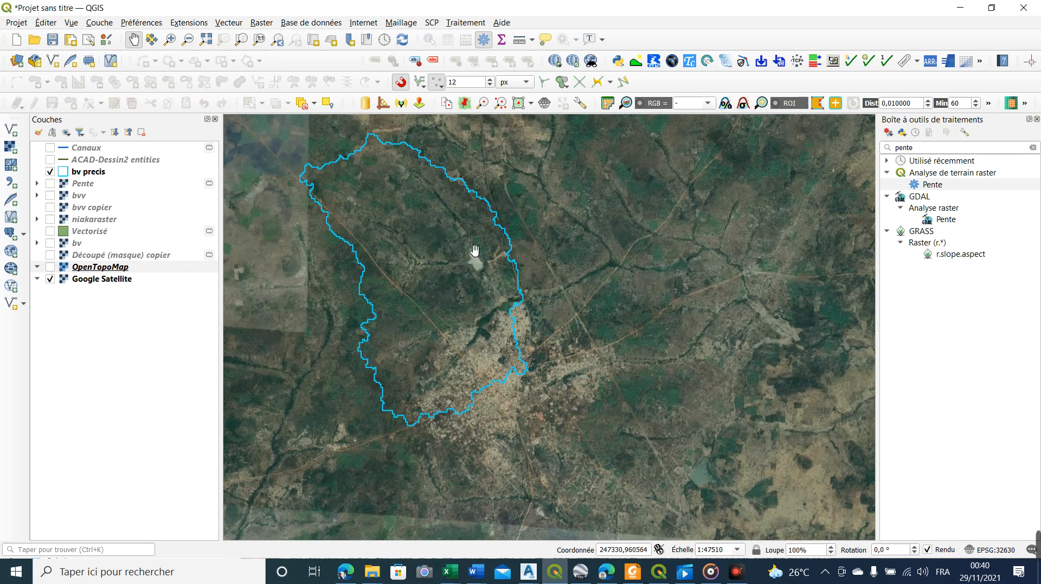
scroll(413, 262, "up", 1)
scroll(481, 295, "down", 1)
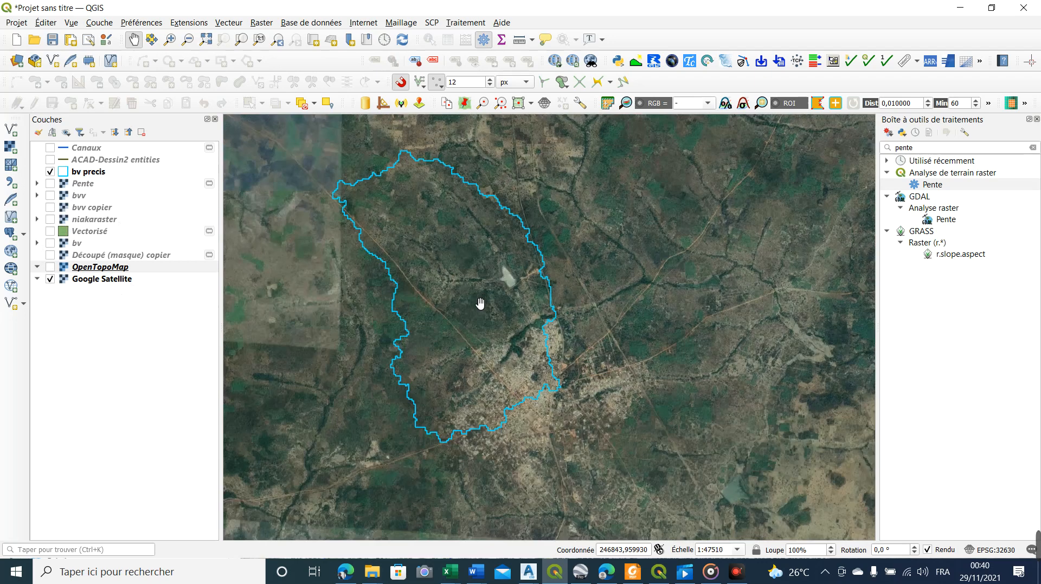
left_click(51, 172)
left_click(50, 172)
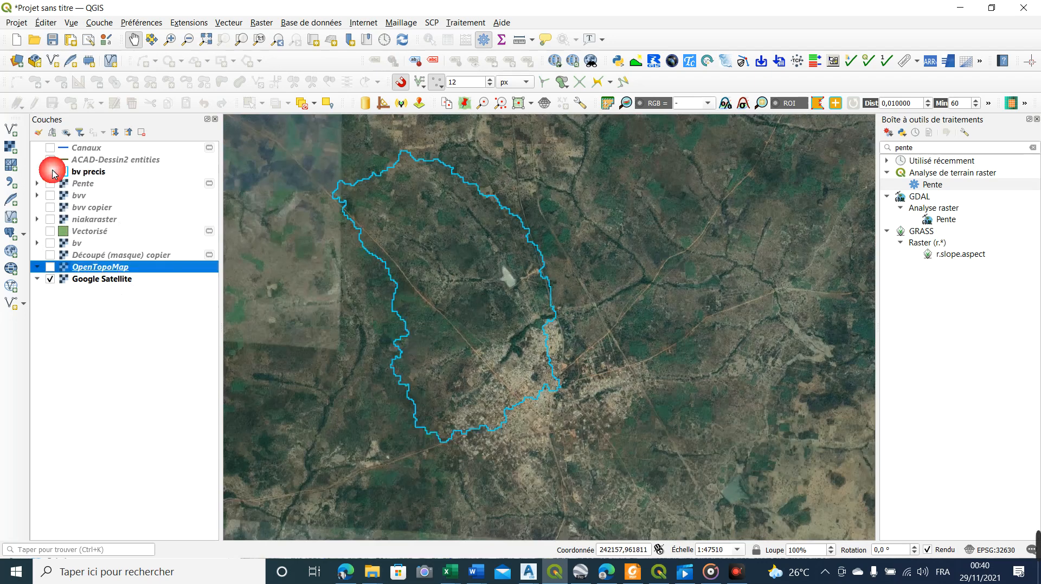
Display the niakaraster elevation layer and inspect its full extent around the basin outline
left_click(95, 208)
left_click(85, 196)
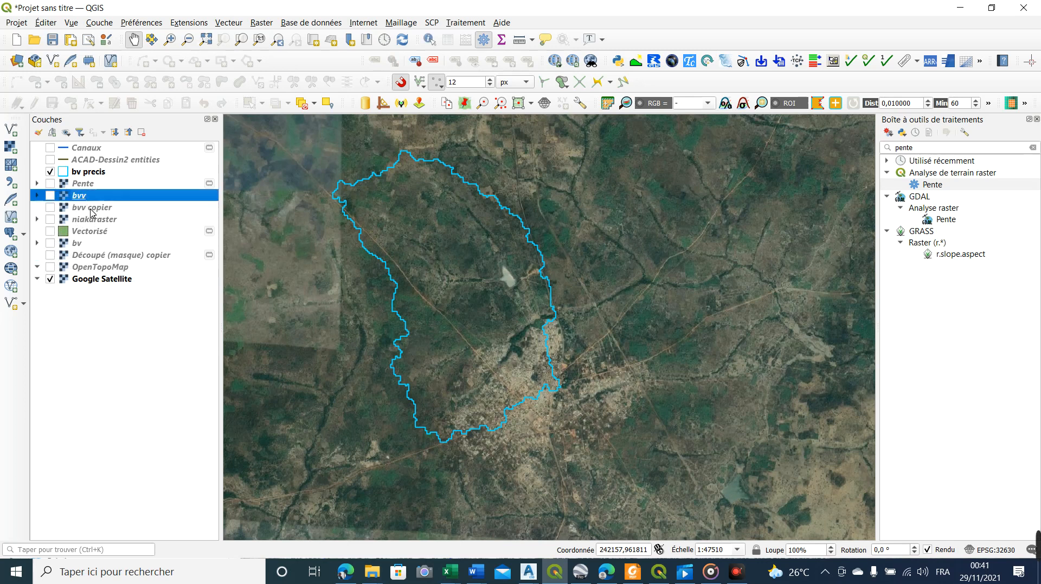
left_click(98, 219)
left_click(51, 221)
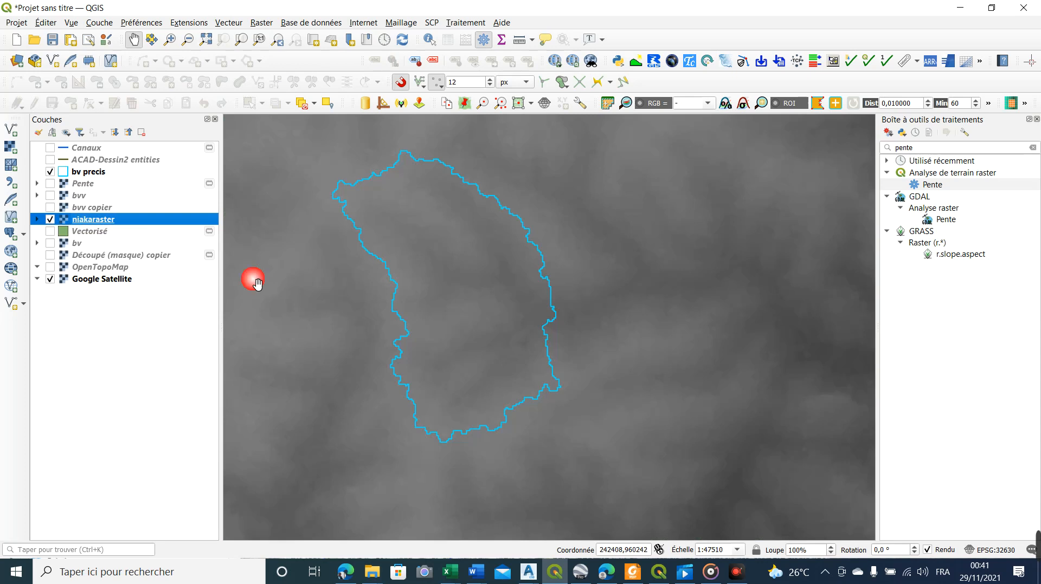
scroll(336, 309, "down", 3)
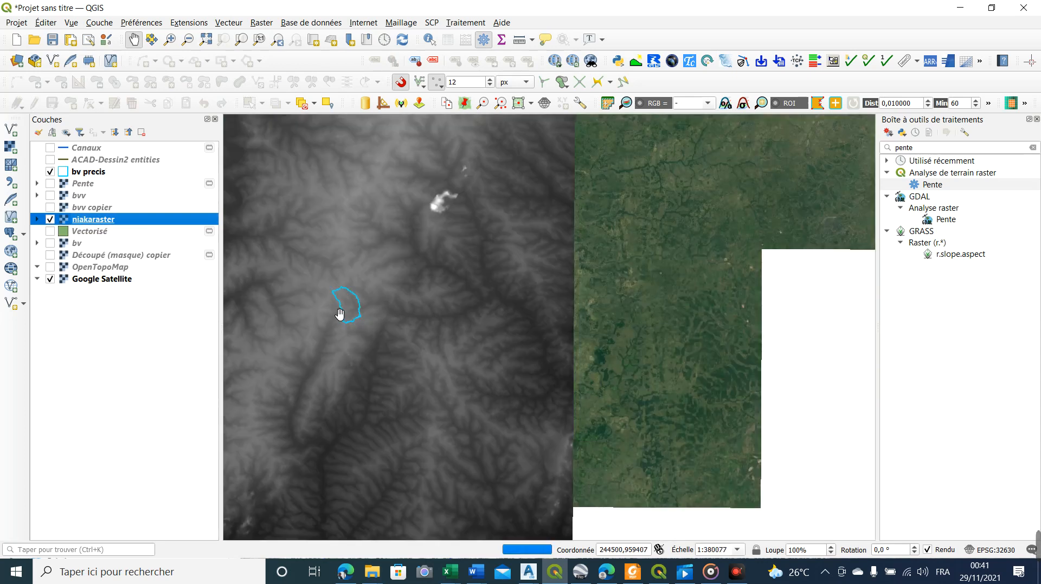
left_click_drag(352, 274, 527, 321)
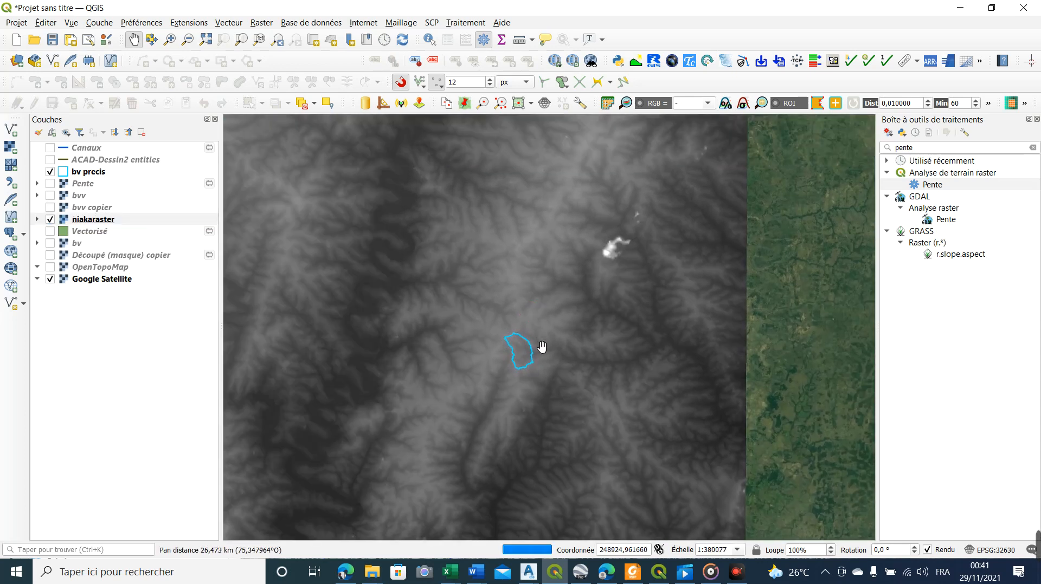
scroll(561, 361, "down", 1)
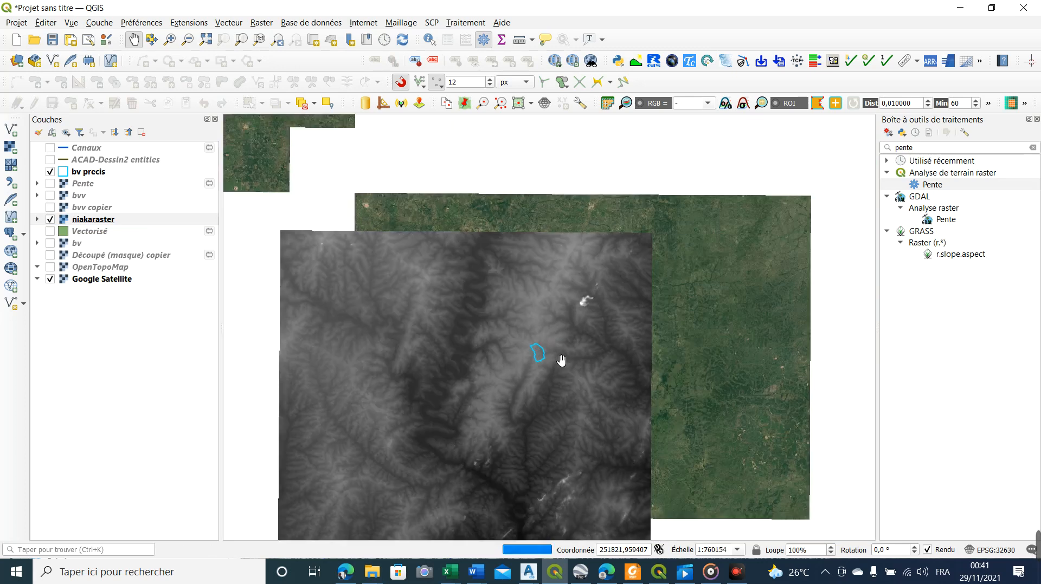
scroll(535, 325, "up", 1)
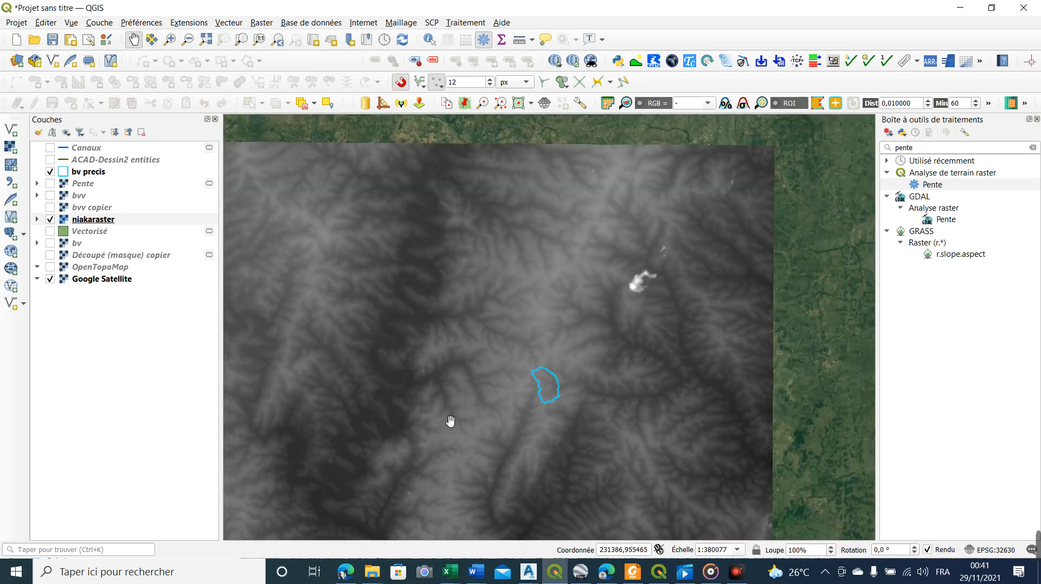
left_click_drag(450, 420, 506, 367)
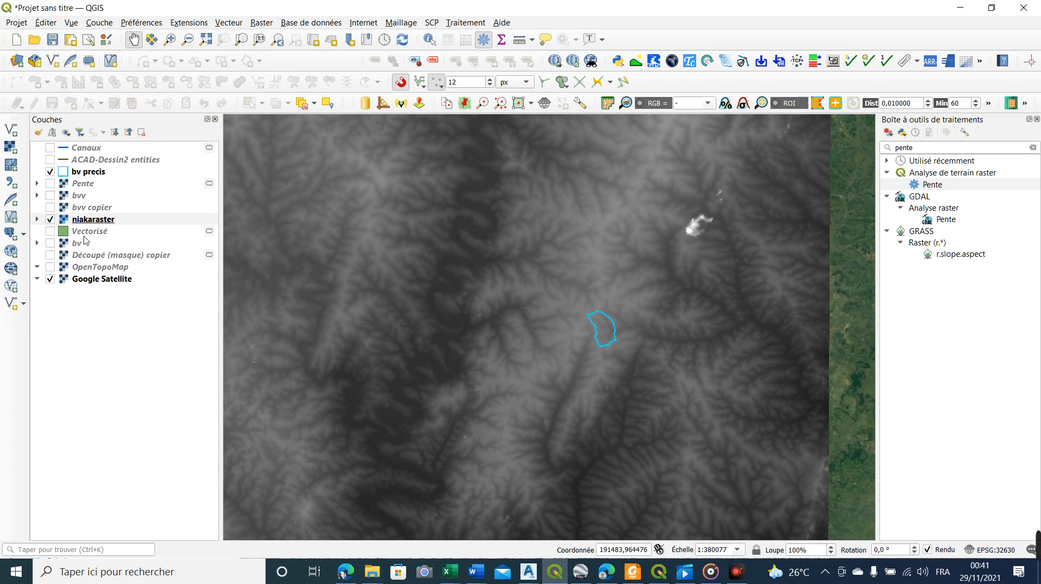
Hide the niakaraster layer and display the bvv and bvv copier rasters to inspect the basin's coloured relief
left_click(50, 219)
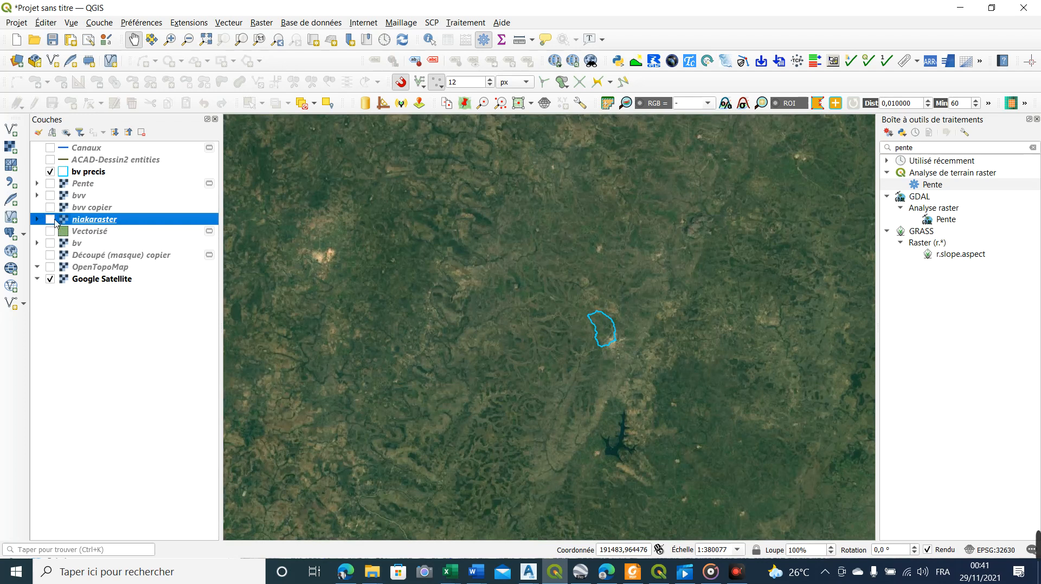
left_click(51, 208)
left_click(51, 195)
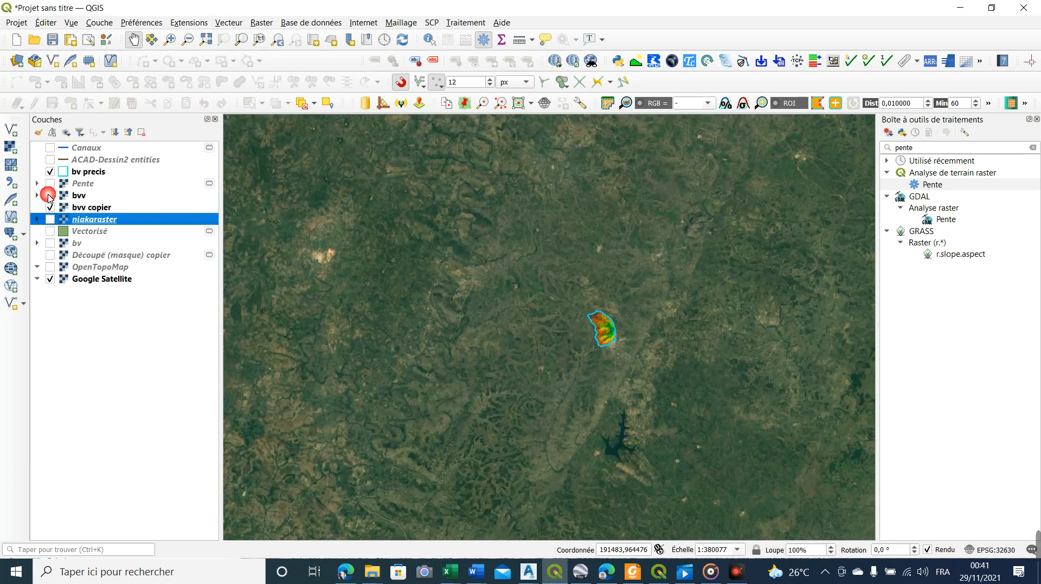
scroll(571, 351, "up", 2)
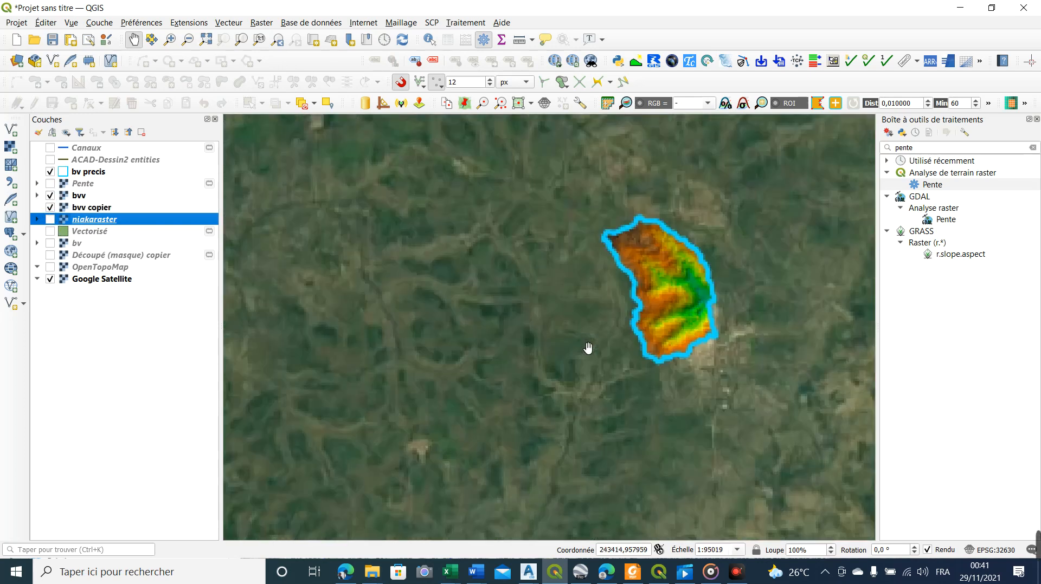
left_click_drag(667, 299, 536, 291)
scroll(535, 291, "up", 2)
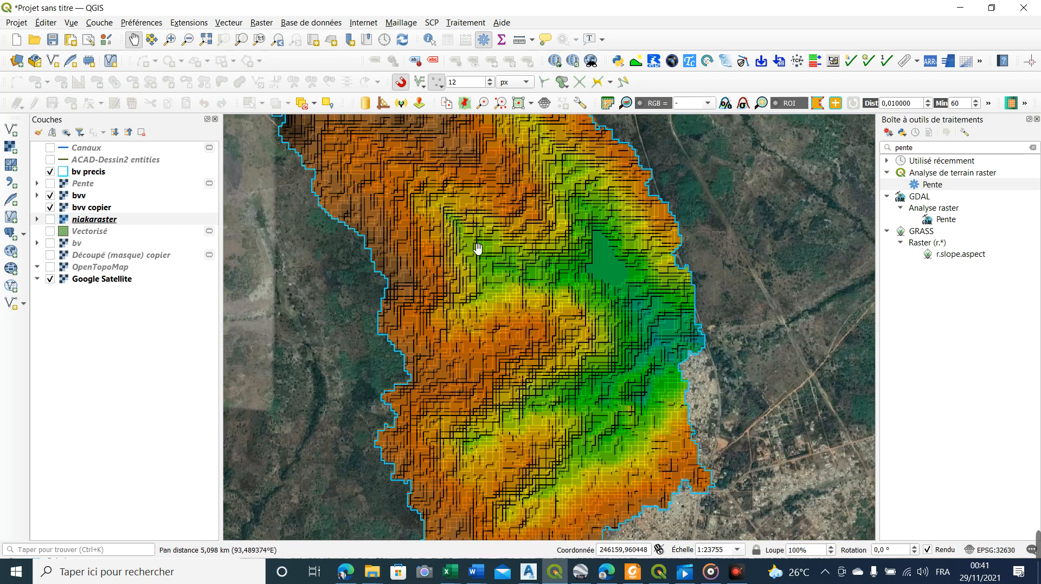
scroll(527, 287, "down", 2)
scroll(552, 306, "up", 1)
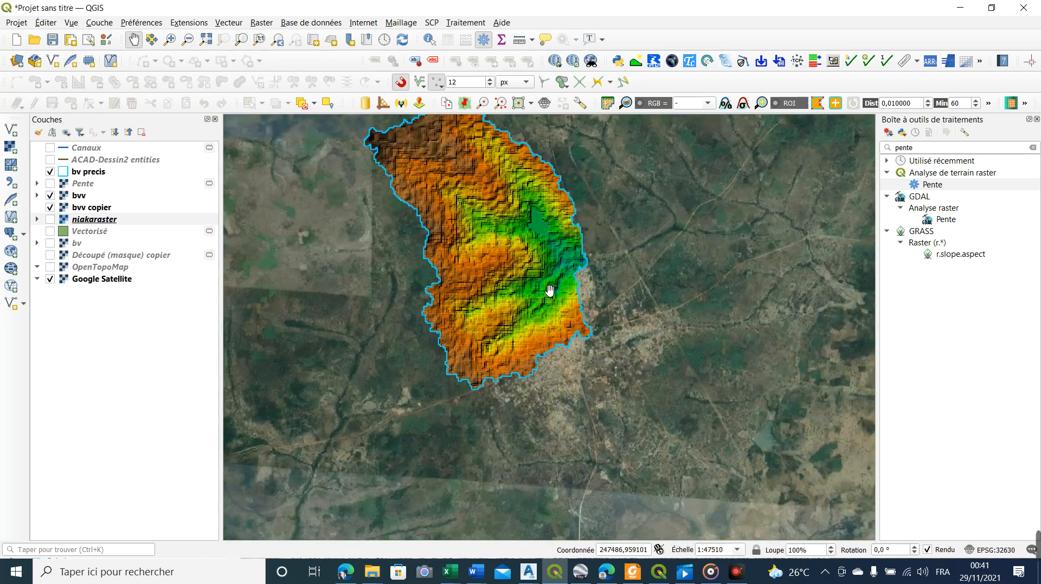
Compare the satellite imagery, the niakaraster elevation and the bvv copier hillshade around the basin by switching these layers on and off
left_click_drag(470, 276, 429, 313)
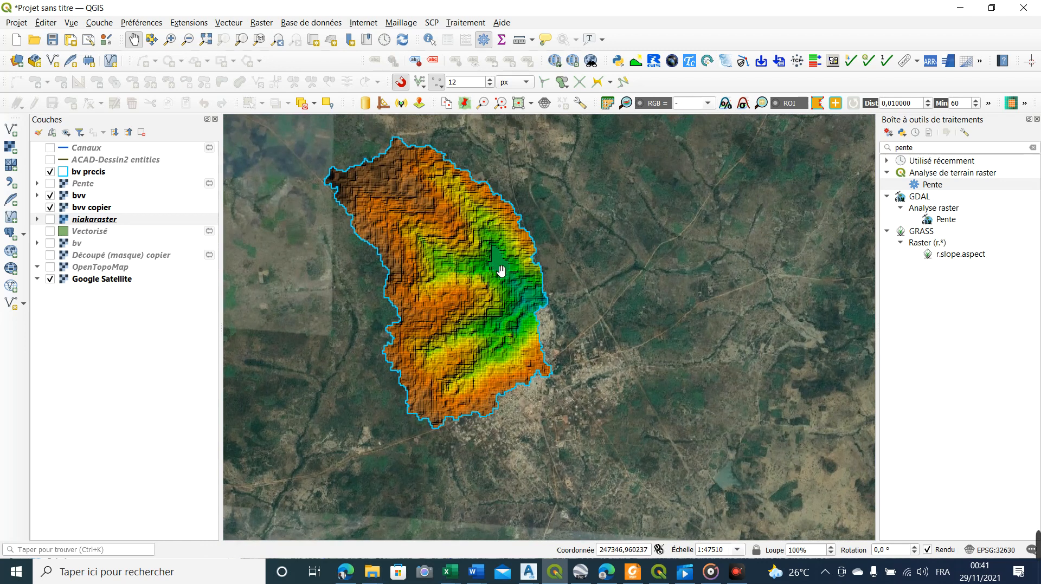
left_click(51, 207)
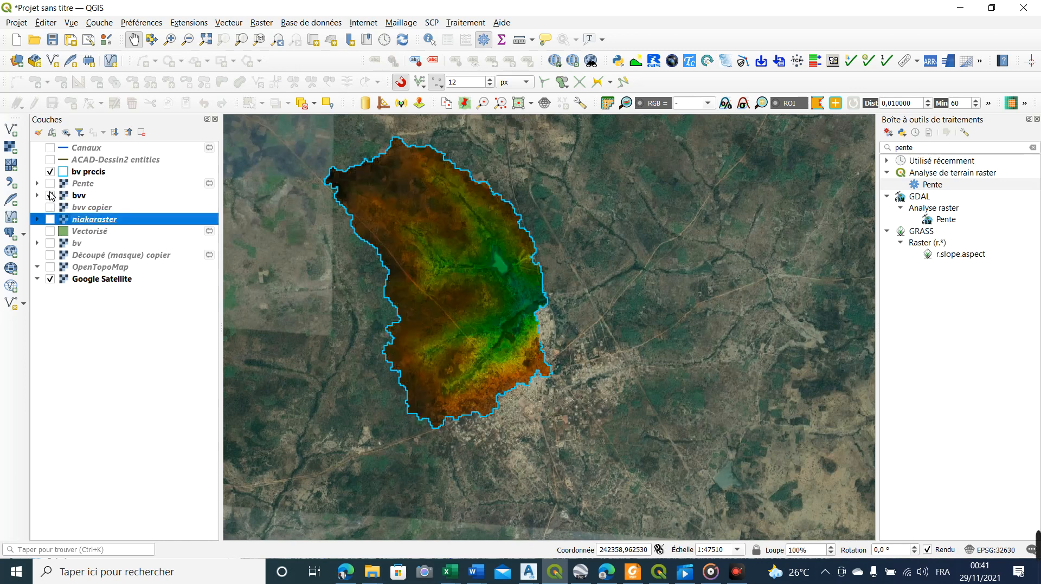
left_click(50, 195)
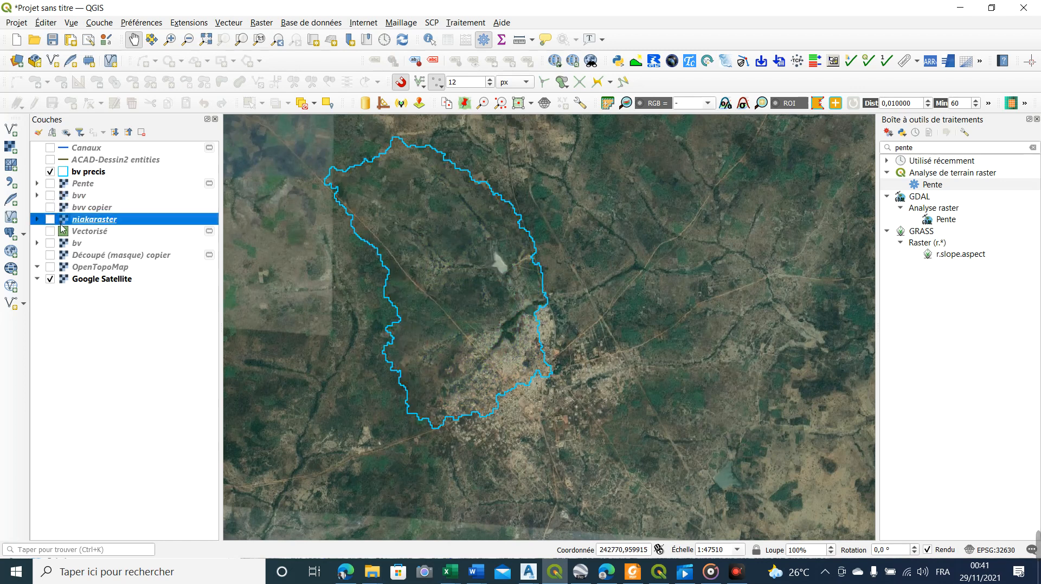
left_click(50, 220)
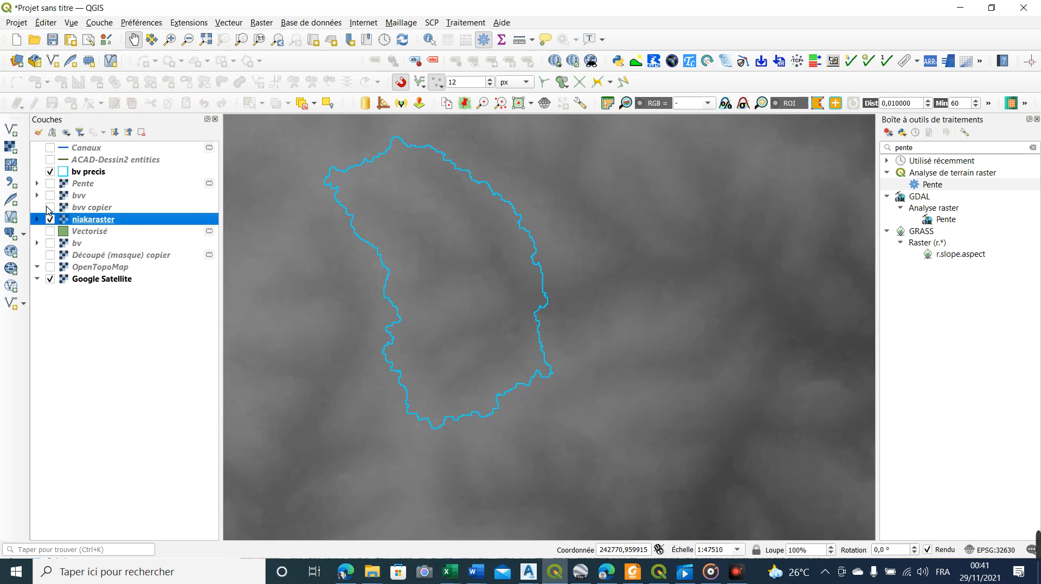
left_click(49, 208)
left_click(50, 220)
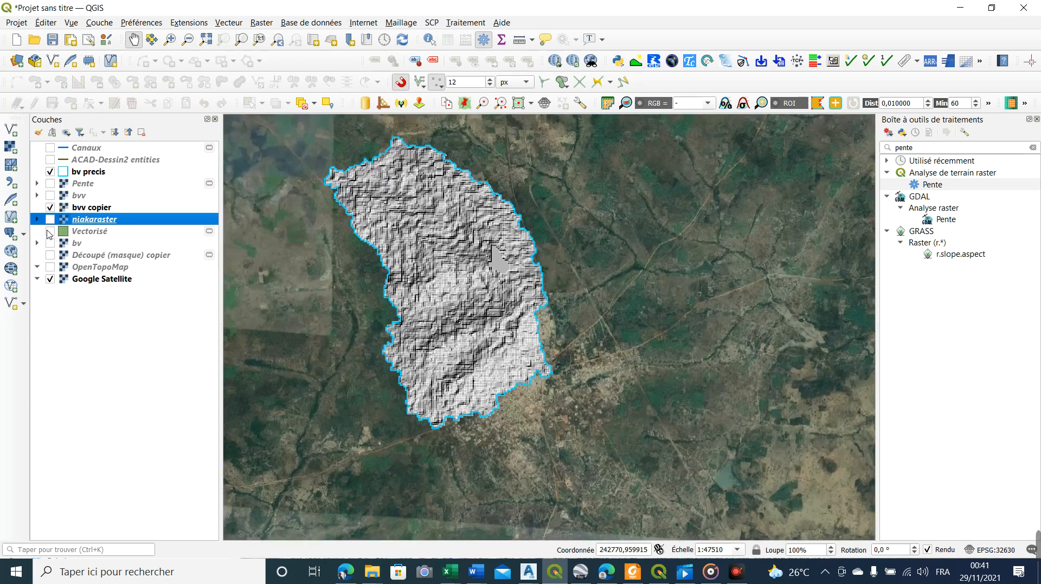
Display the Pente slope raster over the basin, switching the bvv, bvv copier and bv rasters on and off beneath it
left_click(50, 208)
left_click(50, 195)
left_click(50, 183)
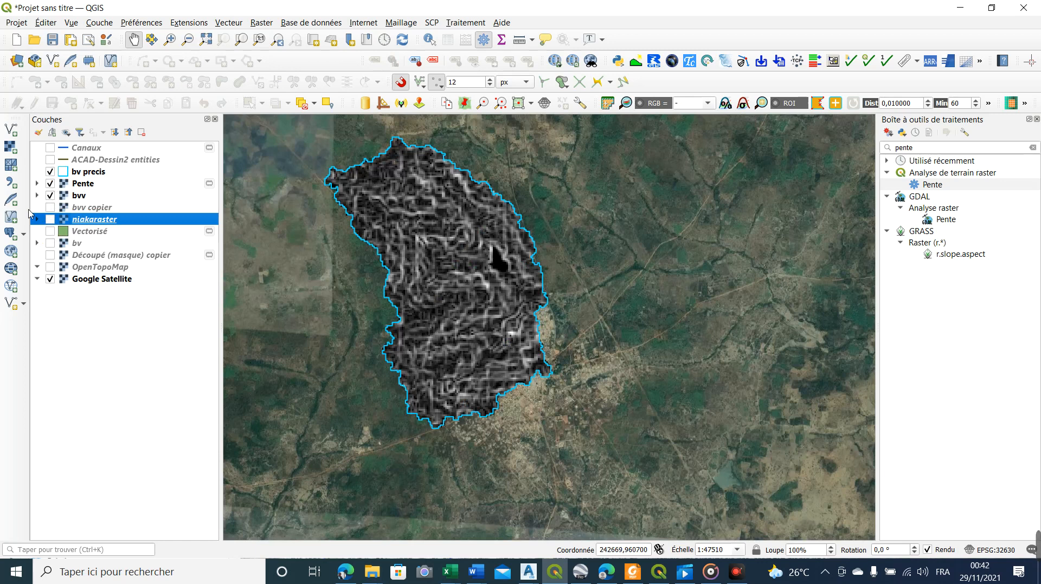
left_click(50, 208)
left_click(50, 195)
left_click(51, 208)
left_click(50, 244)
left_click(50, 244)
left_click(48, 211)
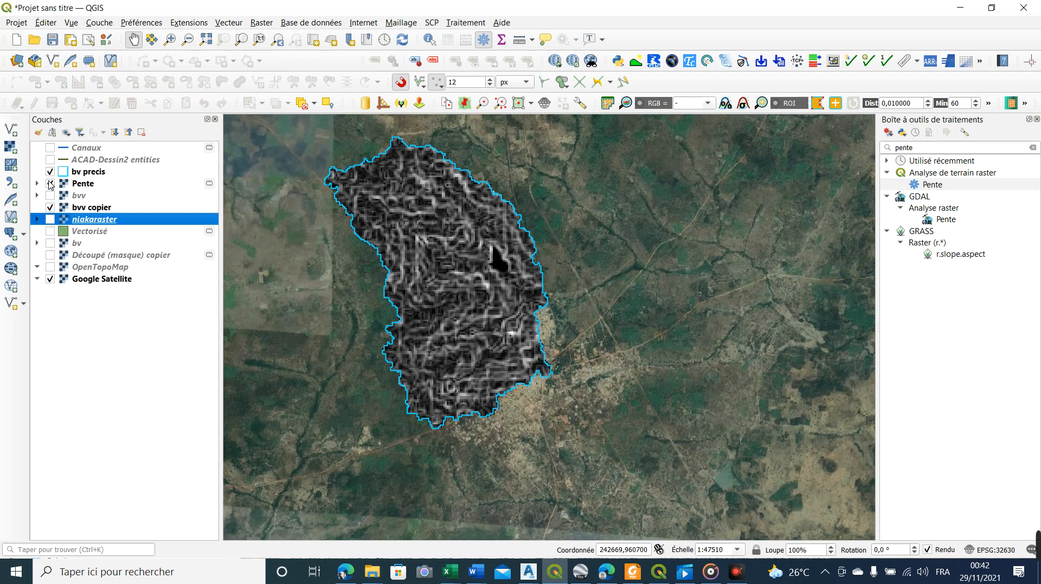
Hide the Pente raster and display bvv over bvv copier to view the basin's coloured relief
left_click(49, 184)
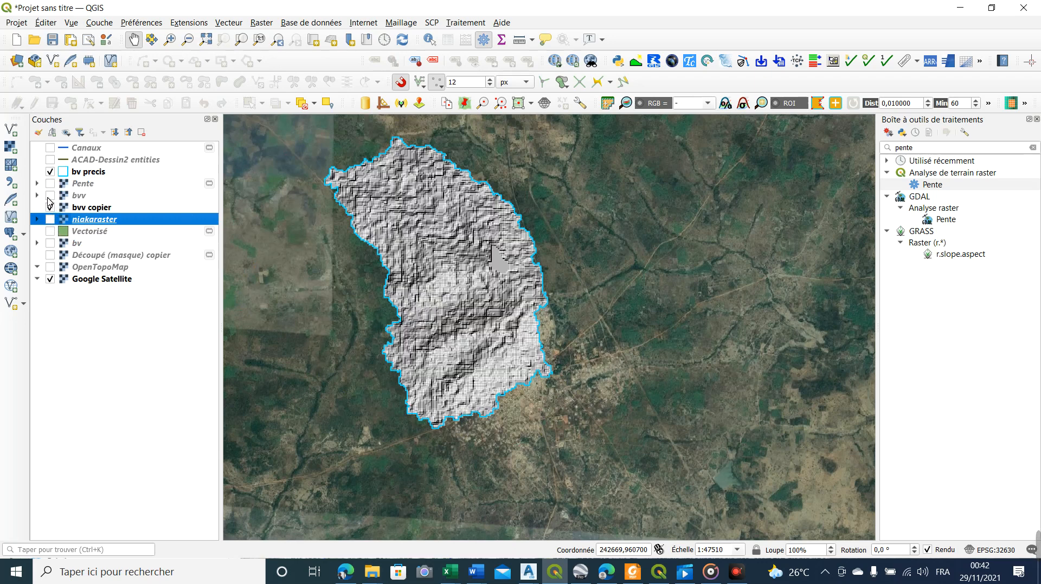
left_click(49, 195)
scroll(488, 317, "down", 1)
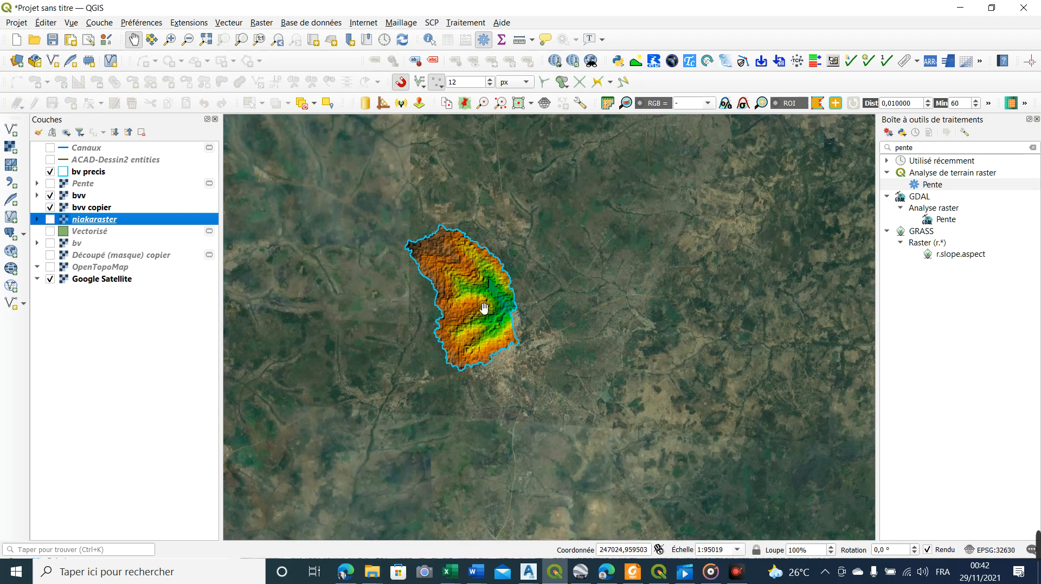
scroll(482, 301, "up", 1)
scroll(482, 302, "down", 1)
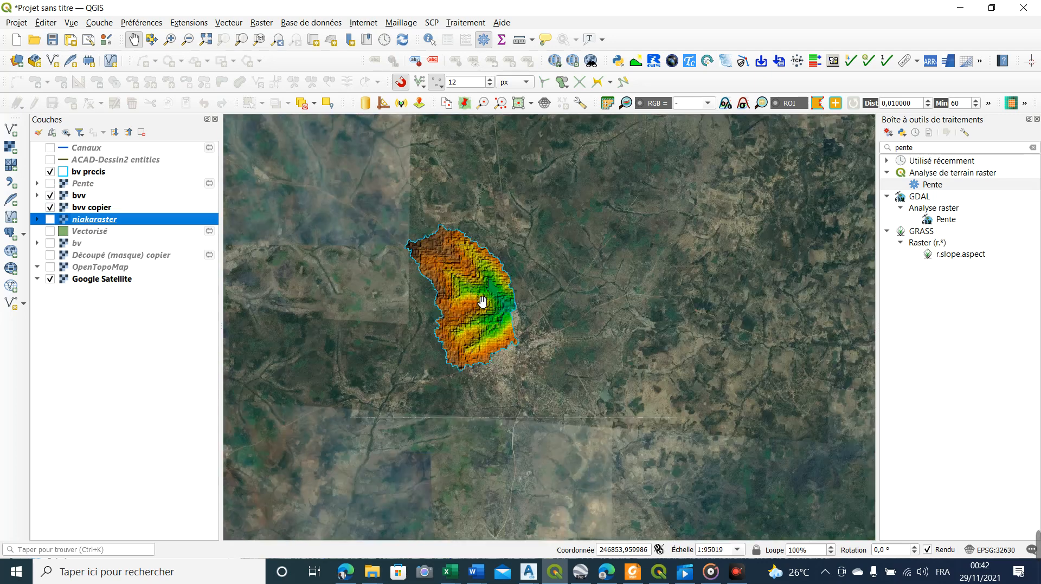
Display the Canaux layer over the coloured relief and inspect the channel network across the basin
left_click(50, 148)
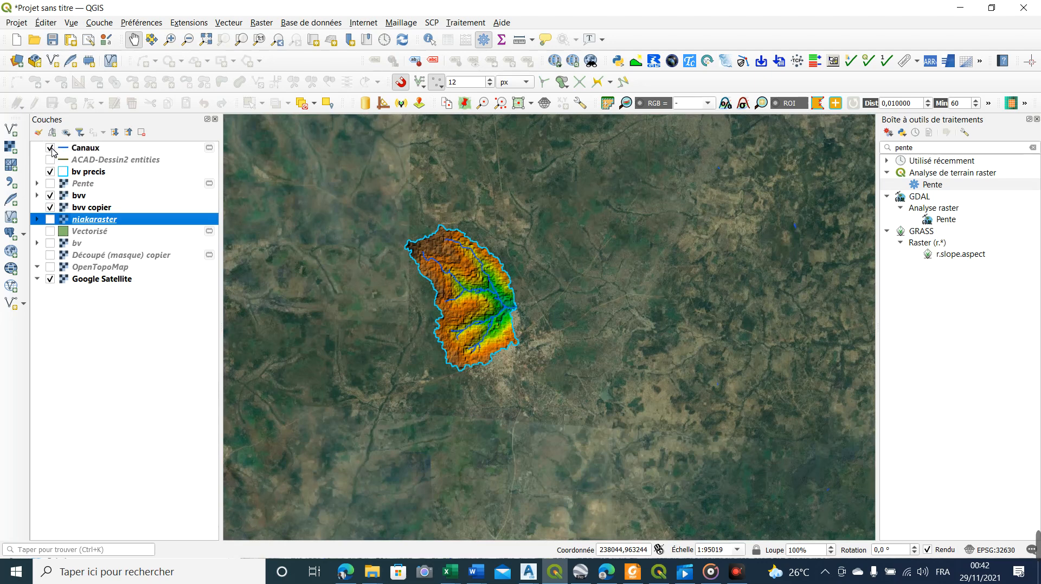
scroll(490, 319, "up", 2)
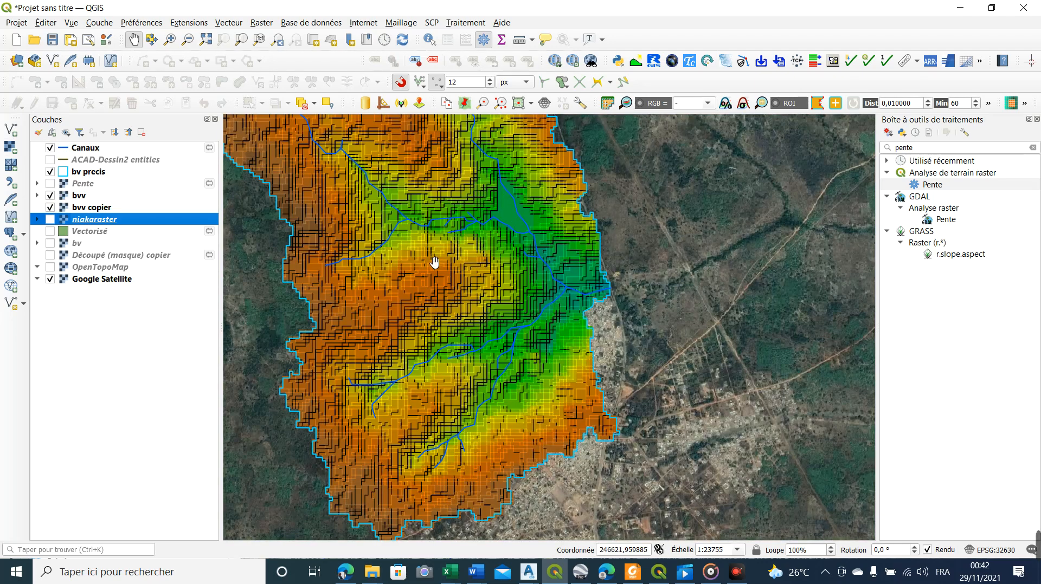
scroll(465, 291, "down", 1)
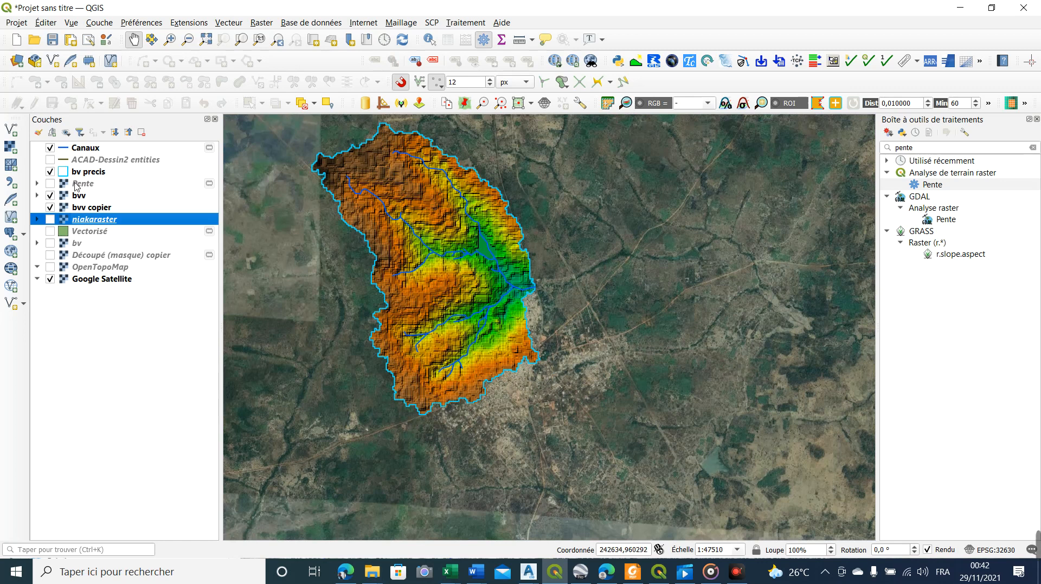
Display the Pente raster beneath the channels and check the slope range in its legend
left_click(49, 195)
left_click(50, 184)
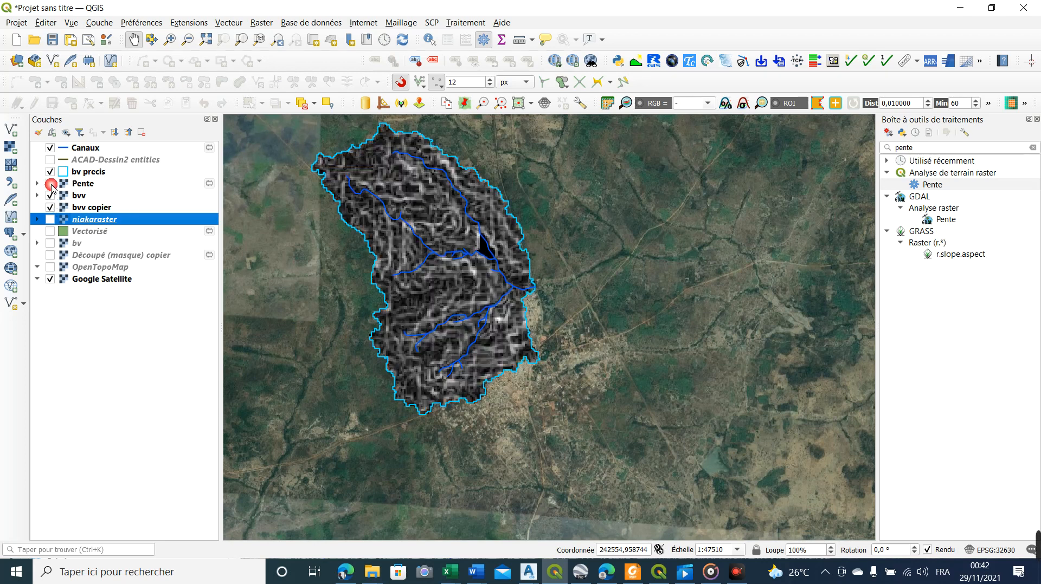
left_click(37, 184)
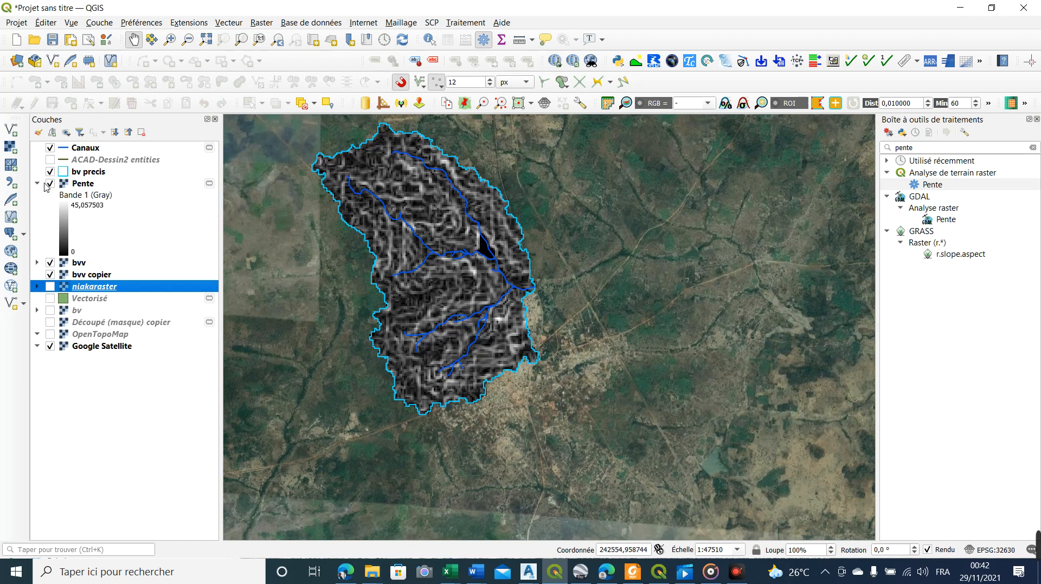
left_click(36, 184)
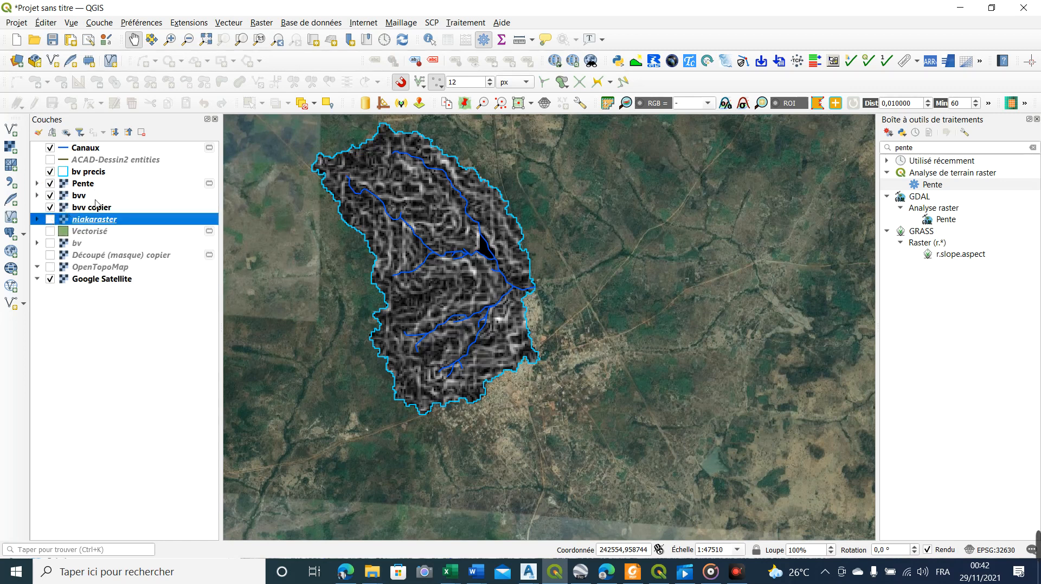
Expand the bvv legend and hide the Pente raster to read the basin's elevation range against the coloured relief
left_click(36, 196)
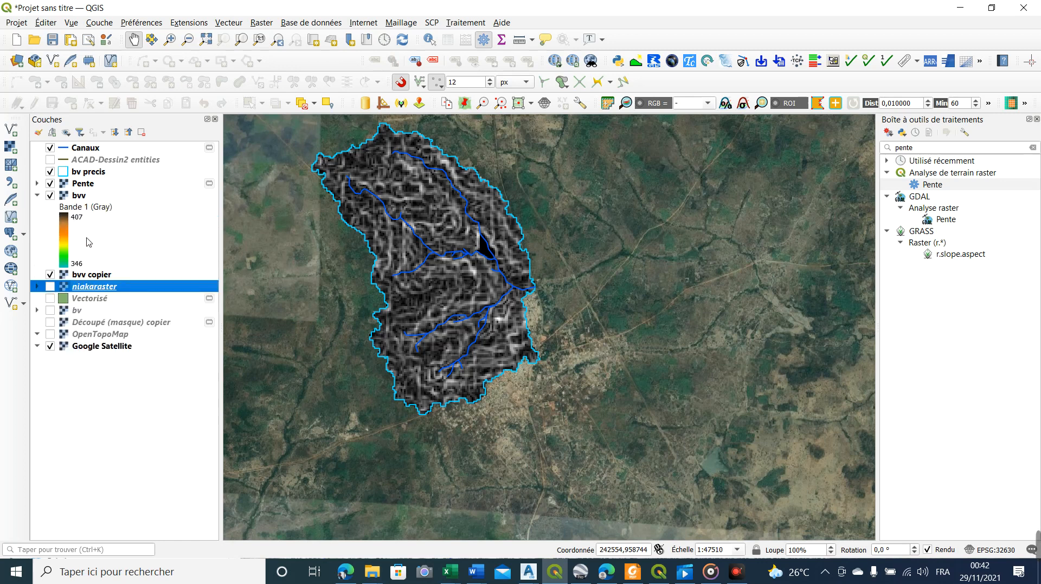
left_click(49, 184)
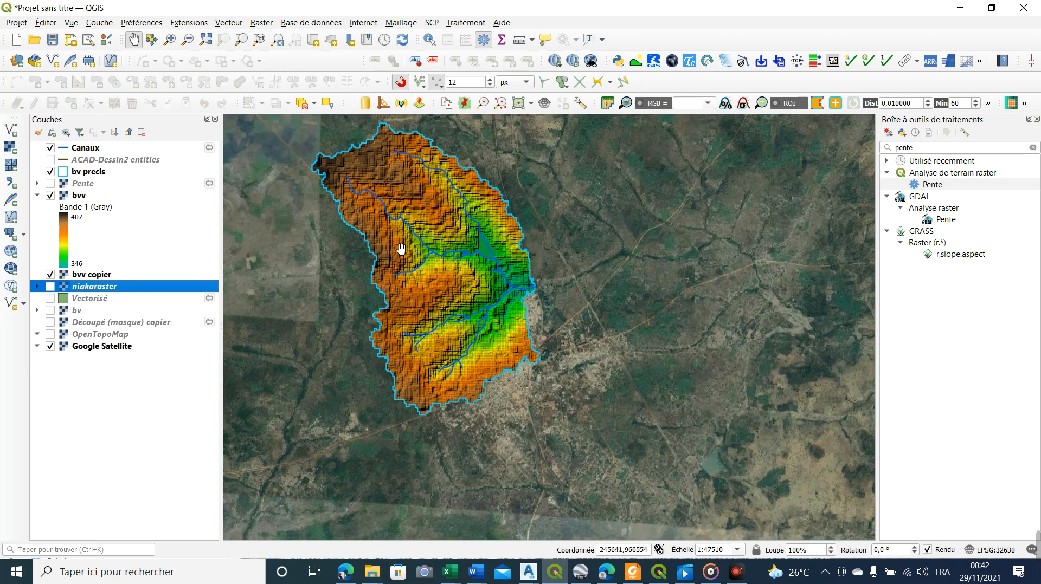
scroll(452, 248, "down", 1)
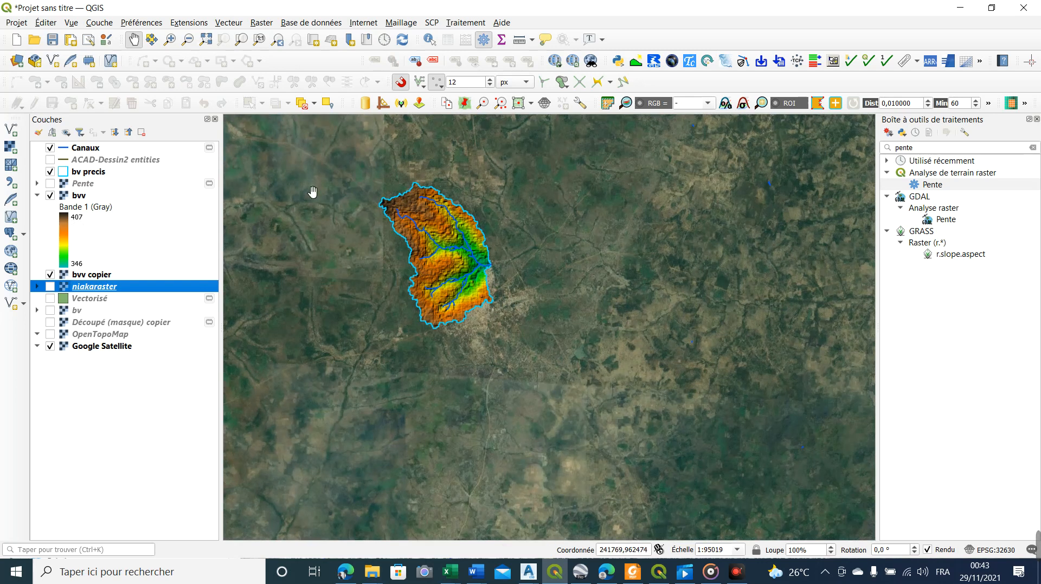
Review the basin's hydrological parameters in the attribute table of the bv precis layer, and close the table
right_click(89, 173)
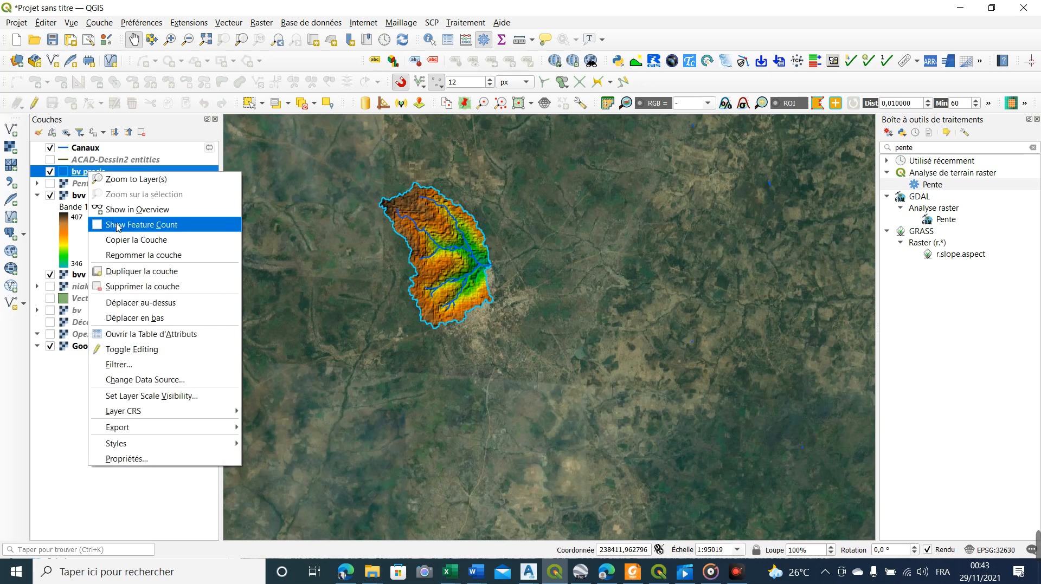
left_click(129, 335)
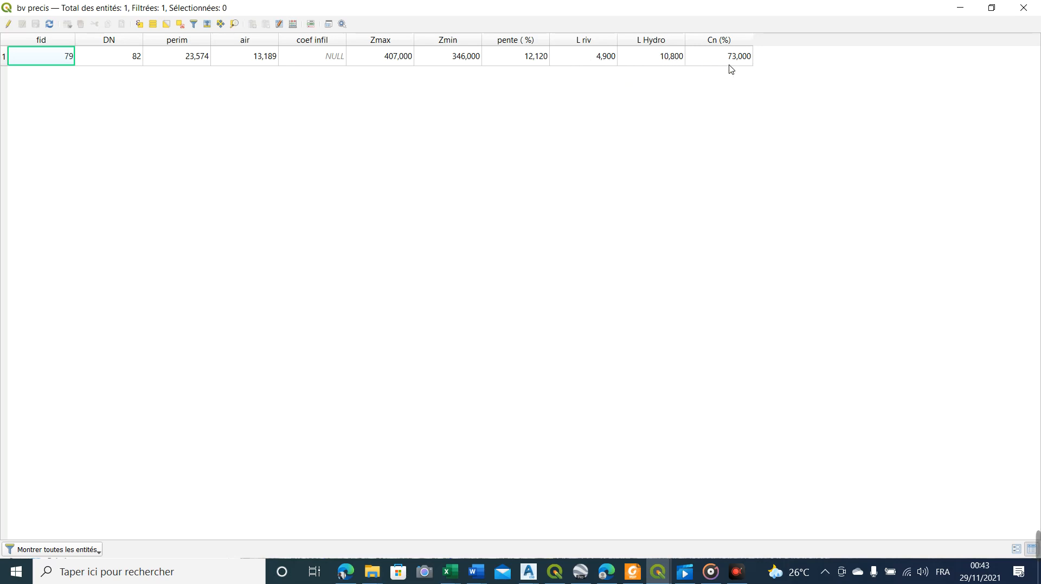
left_click(1021, 10)
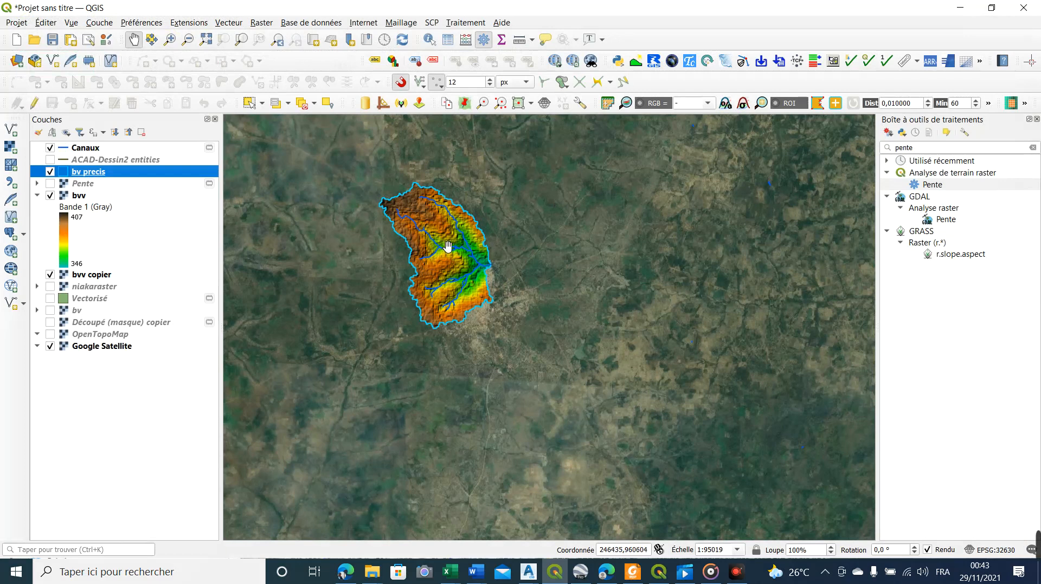
scroll(429, 202, "up", 1)
scroll(458, 250, "down", 1)
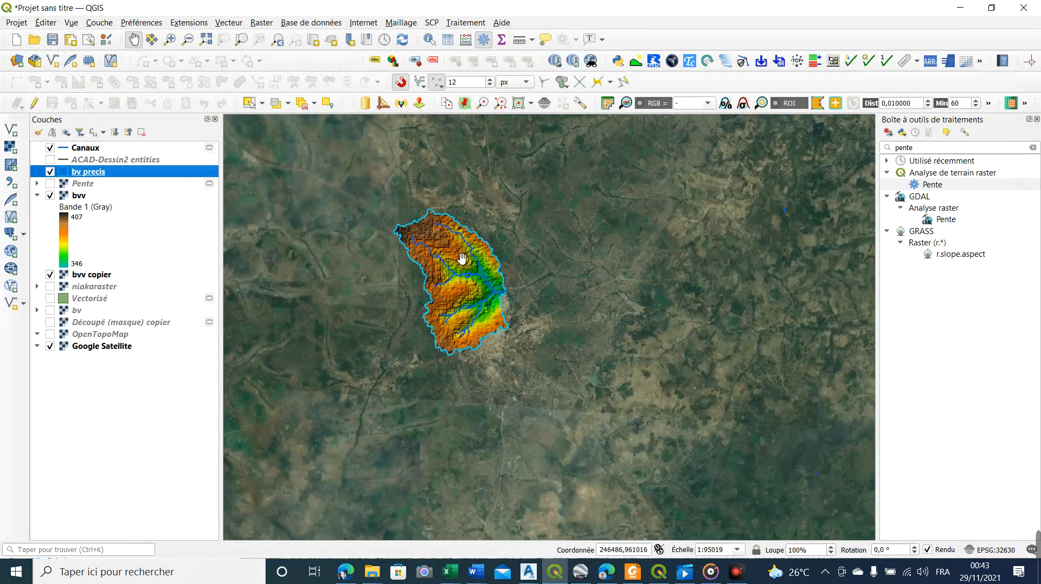
right_click(100, 172)
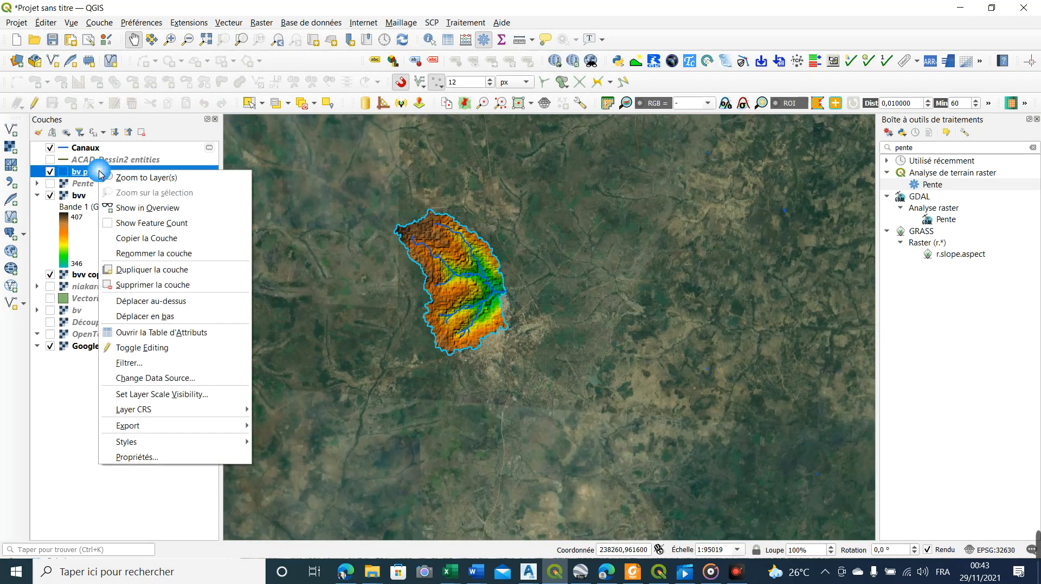
left_click(88, 172)
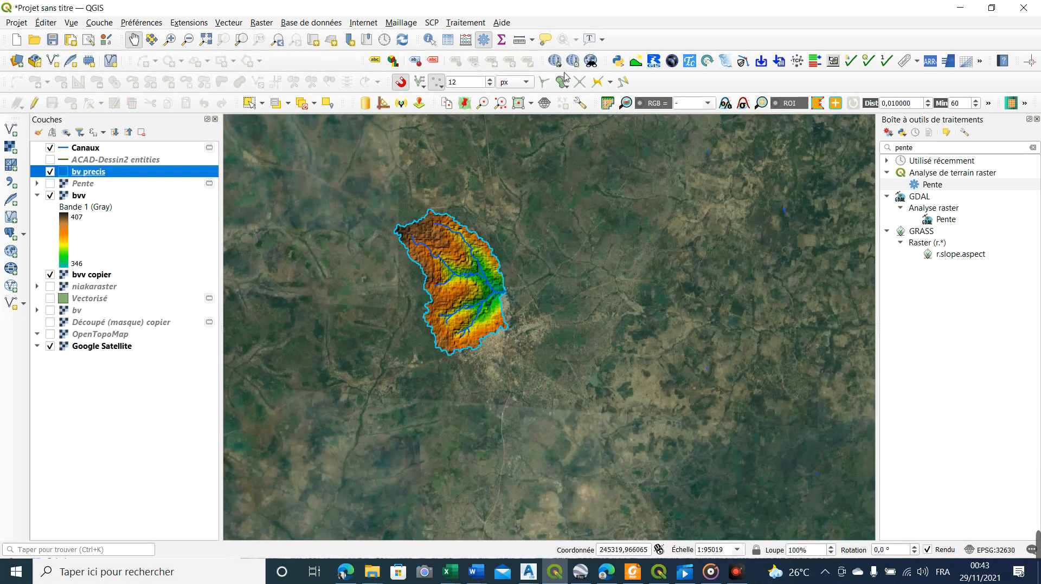
Open the Time of Concentration and Lag Time plugin to look at its help text, and close it
left_click(688, 62)
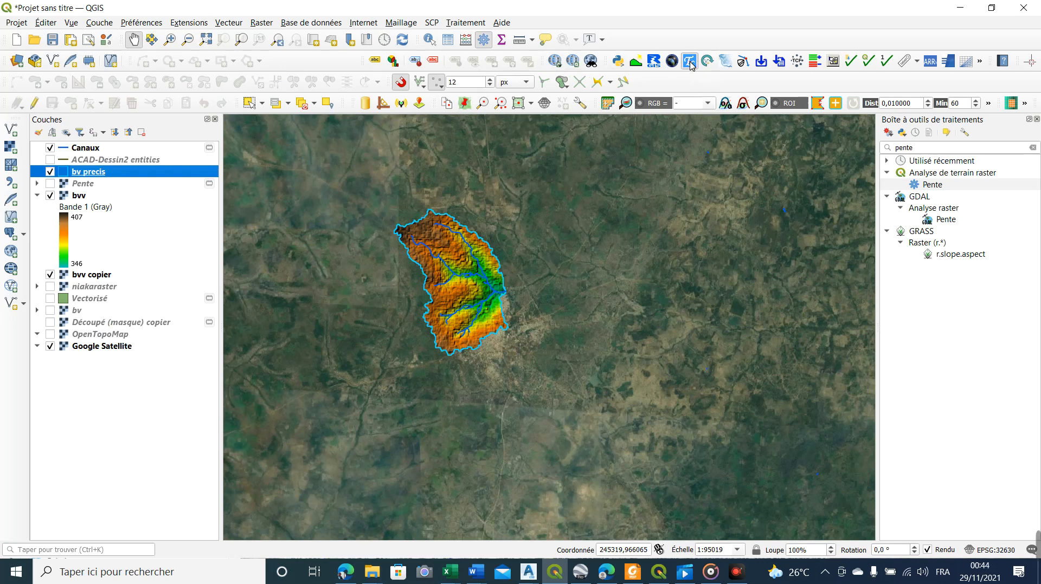
left_click_drag(501, 142, 574, 88)
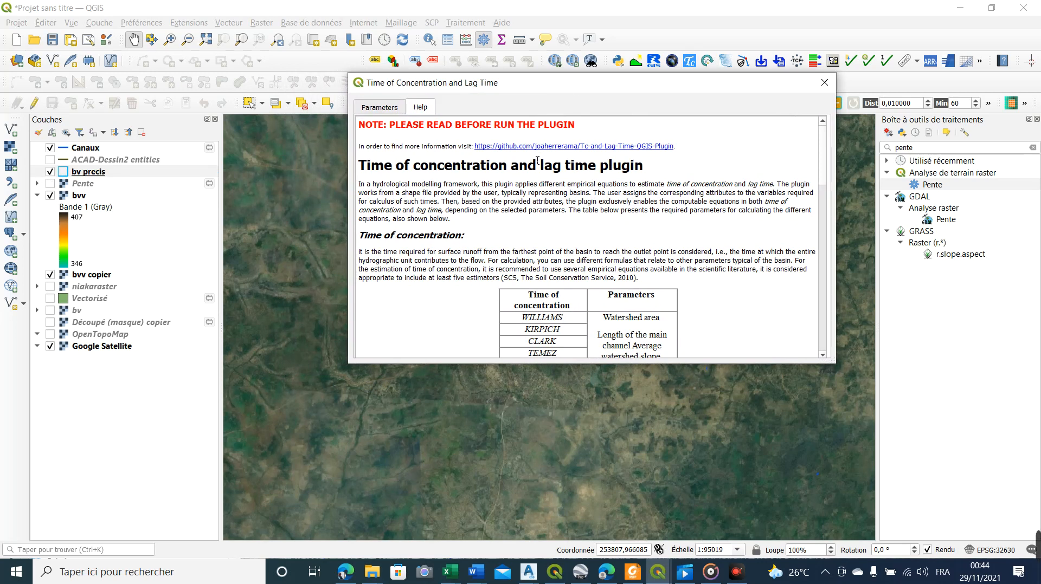
left_click(824, 82)
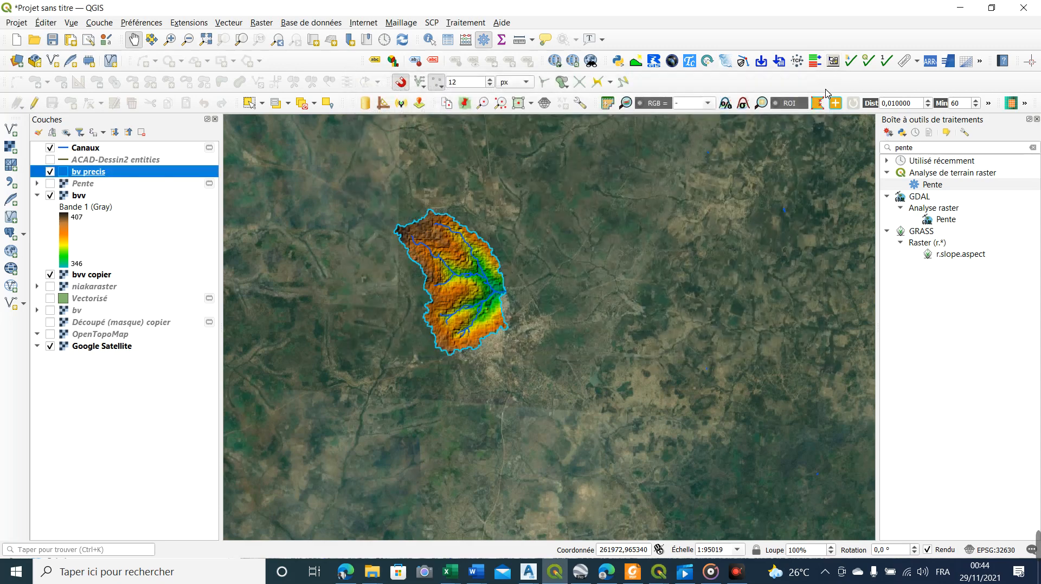
Examine the basin outlet near the town and the channels draining towards it on the coloured relief
scroll(516, 313, "up", 3)
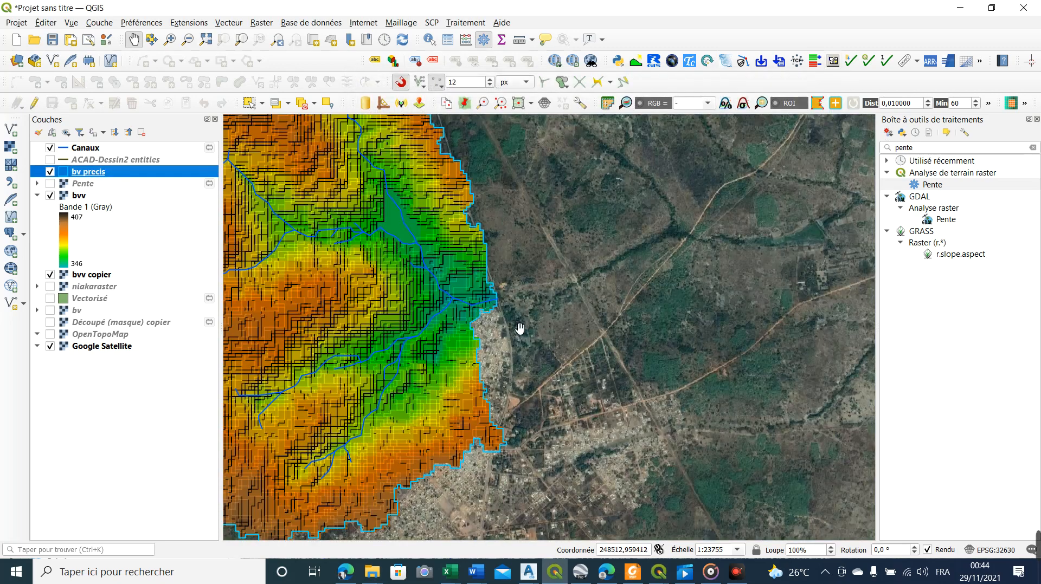
scroll(512, 332, "down", 3)
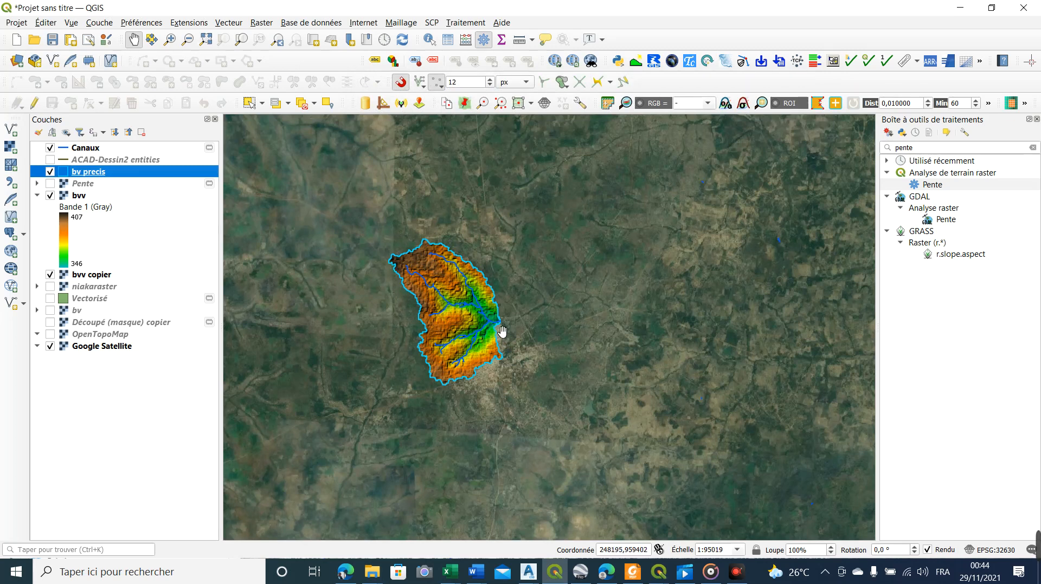
scroll(504, 334, "up", 2)
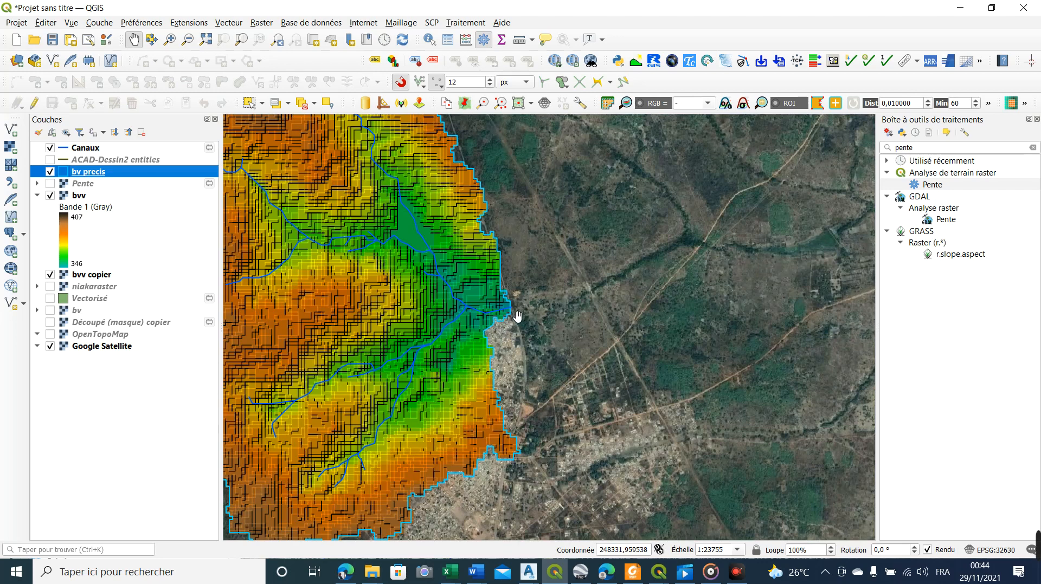
scroll(507, 324, "down", 1)
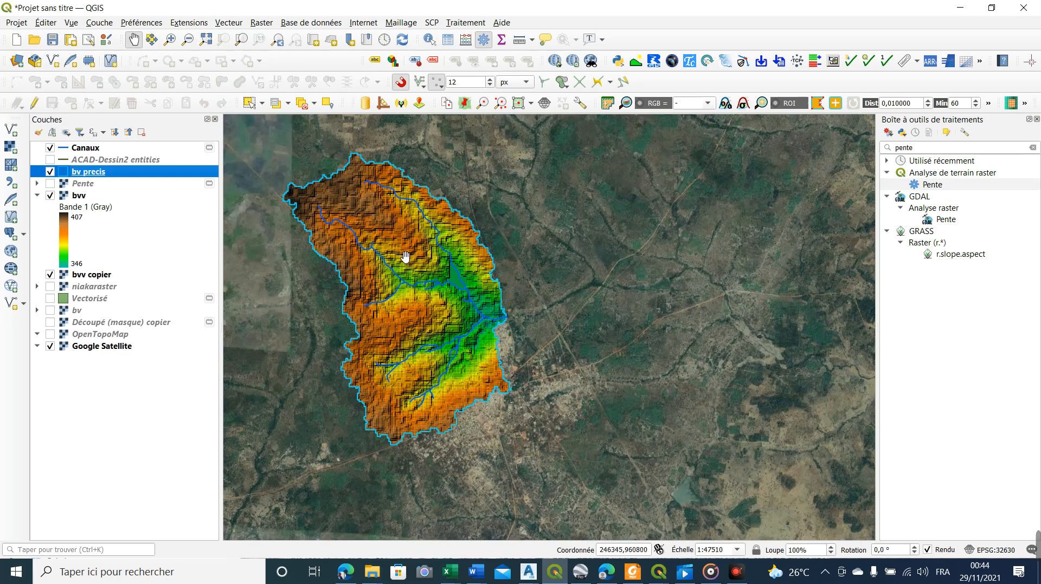
scroll(441, 297, "up", 1)
scroll(441, 297, "down", 2)
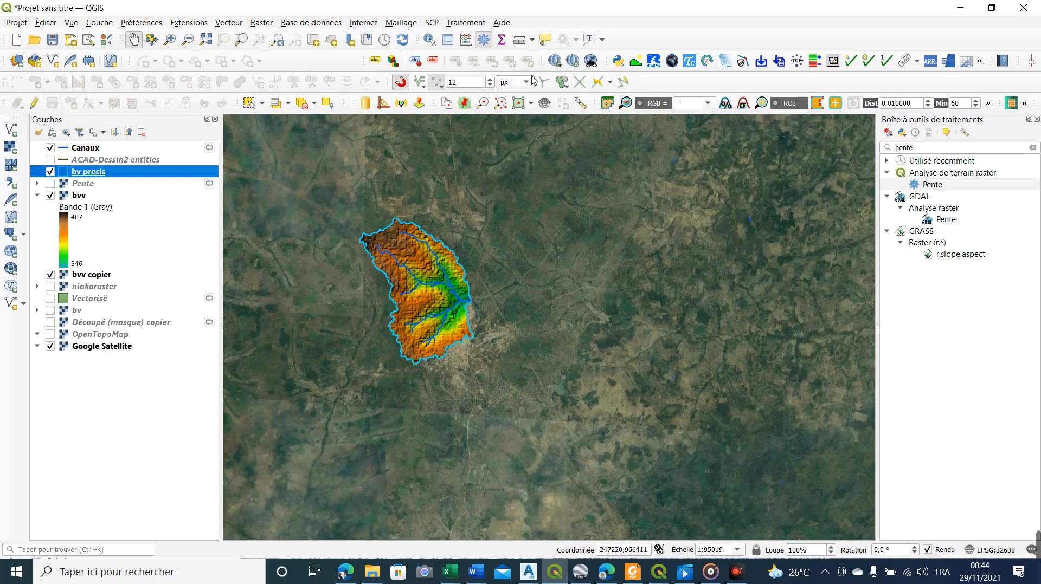
Open the Time of Concentration and Lag Time plugin and show its parameters with bv precis as the input file
left_click(689, 61)
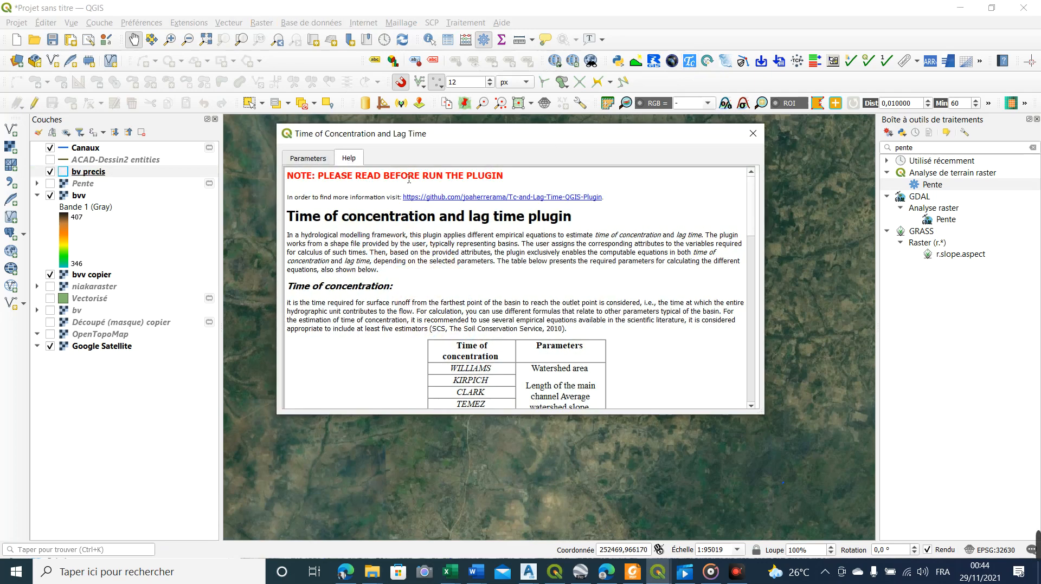
left_click_drag(491, 140, 529, 109)
left_click(347, 129)
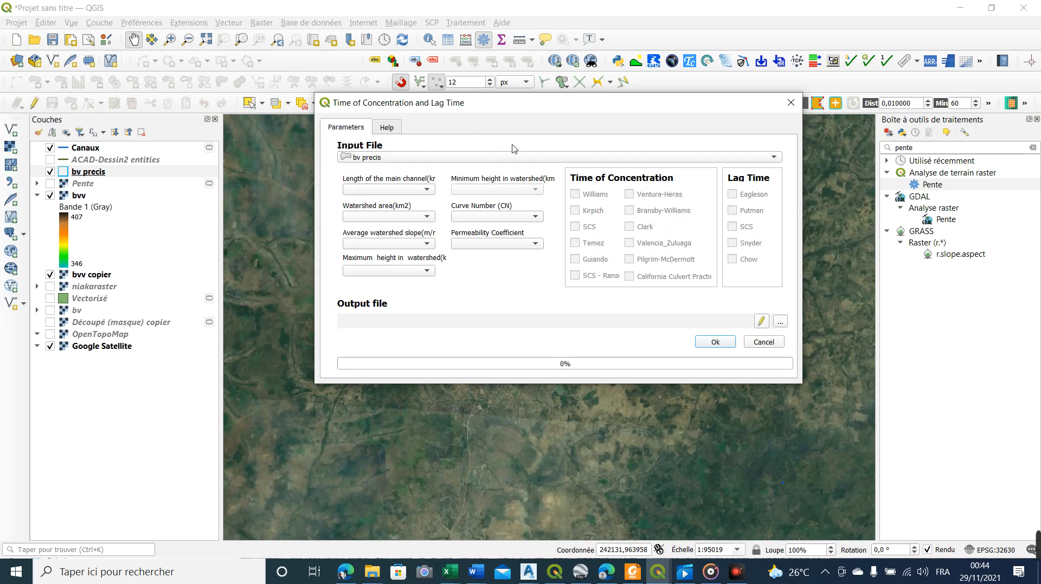
Keep bv precis as the input file, and assign L riv to the main channel length and air to the watershed area
left_click(540, 157)
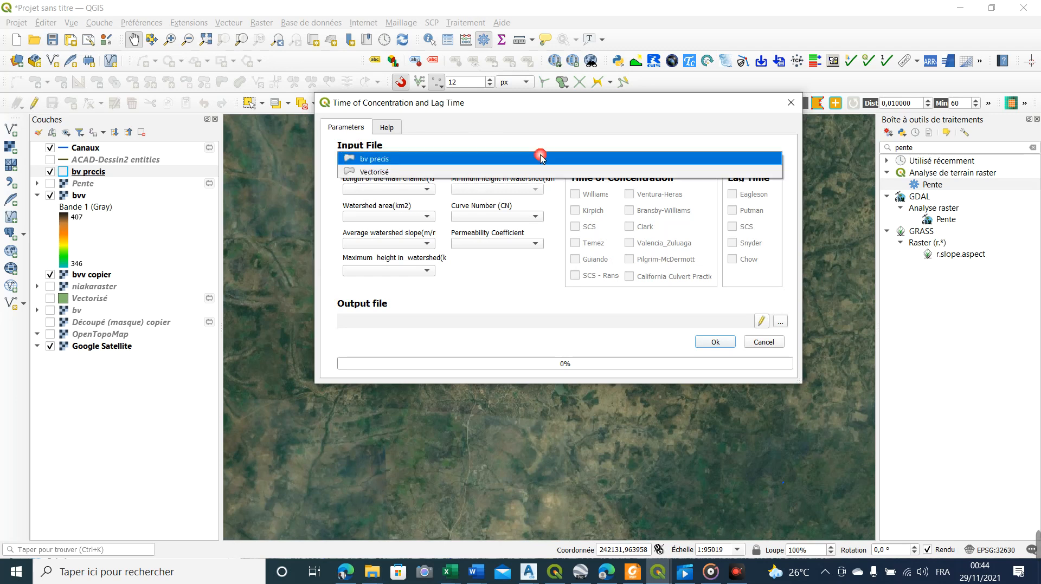
left_click(374, 159)
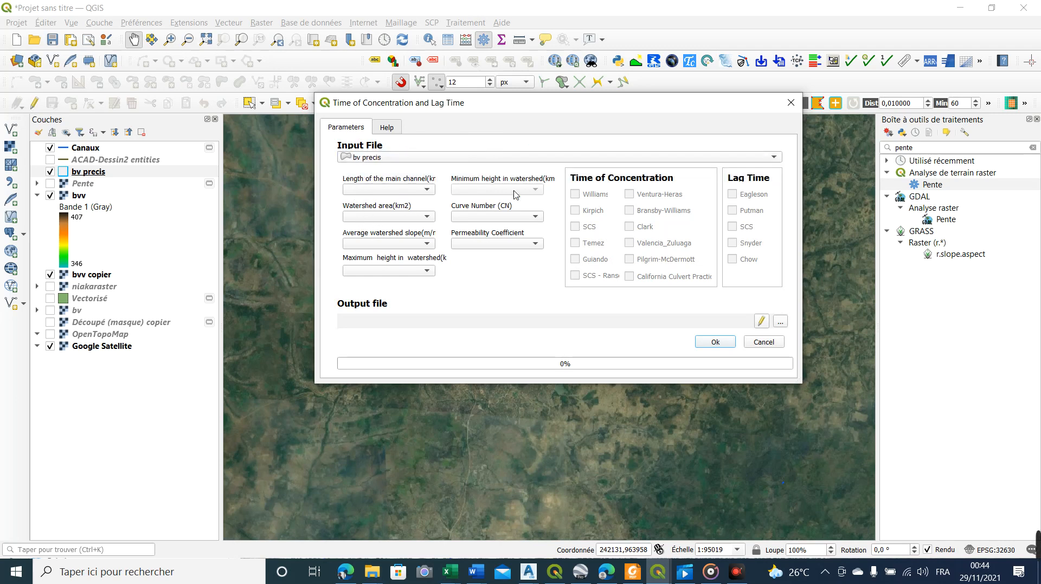
left_click(385, 193)
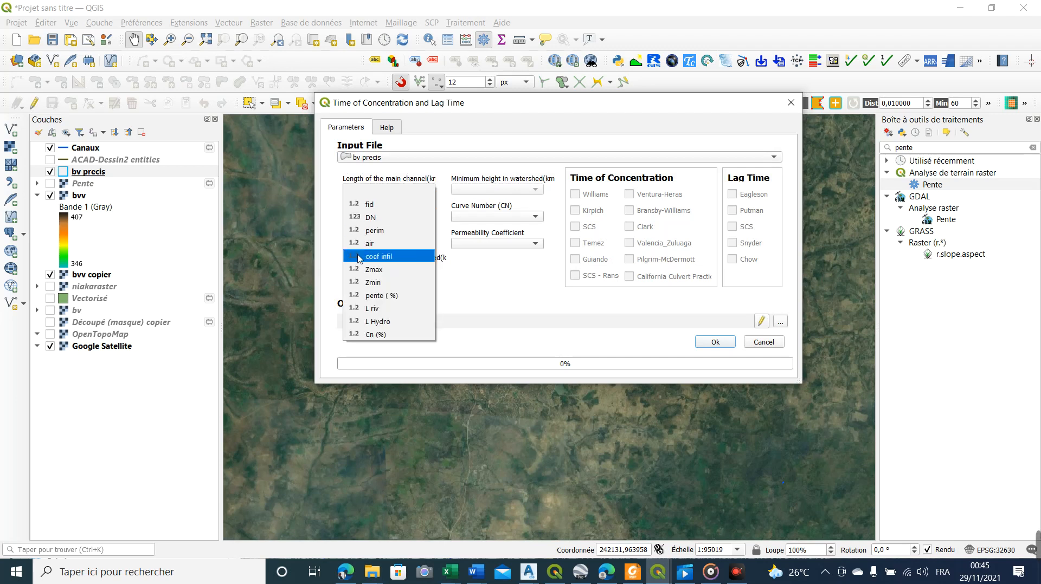
left_click(374, 310)
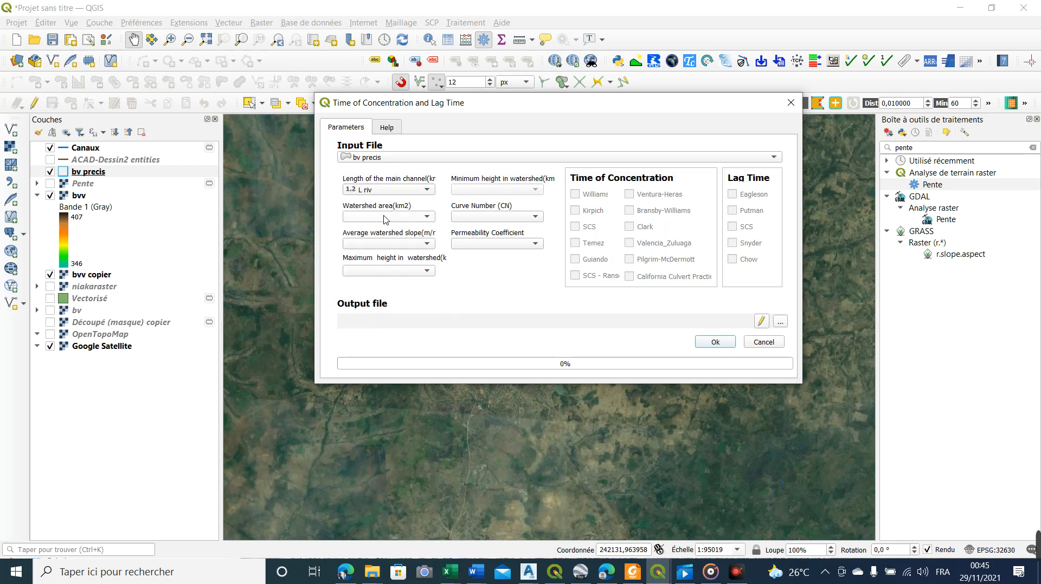
left_click(384, 217)
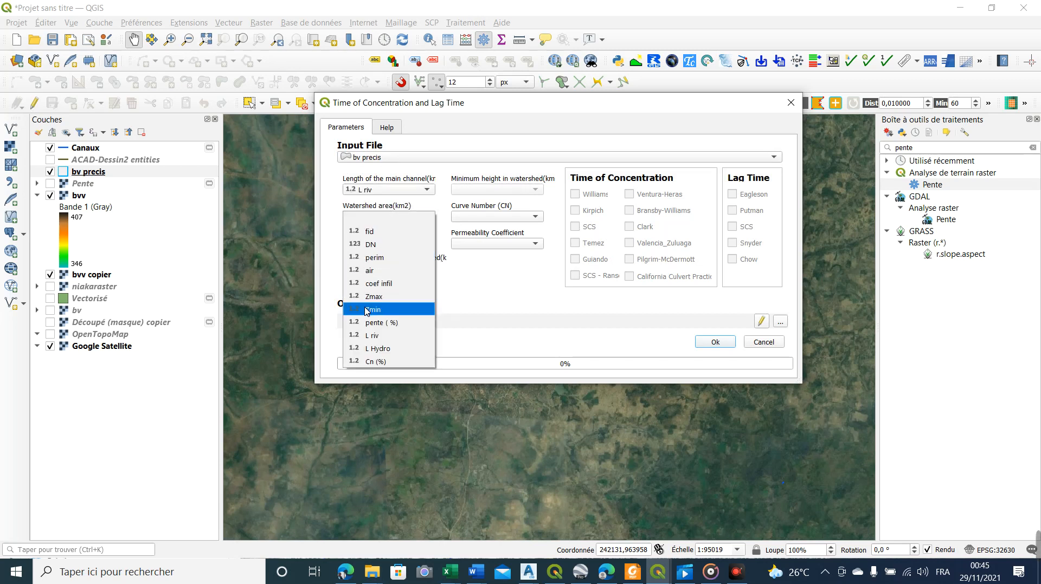
left_click(379, 274)
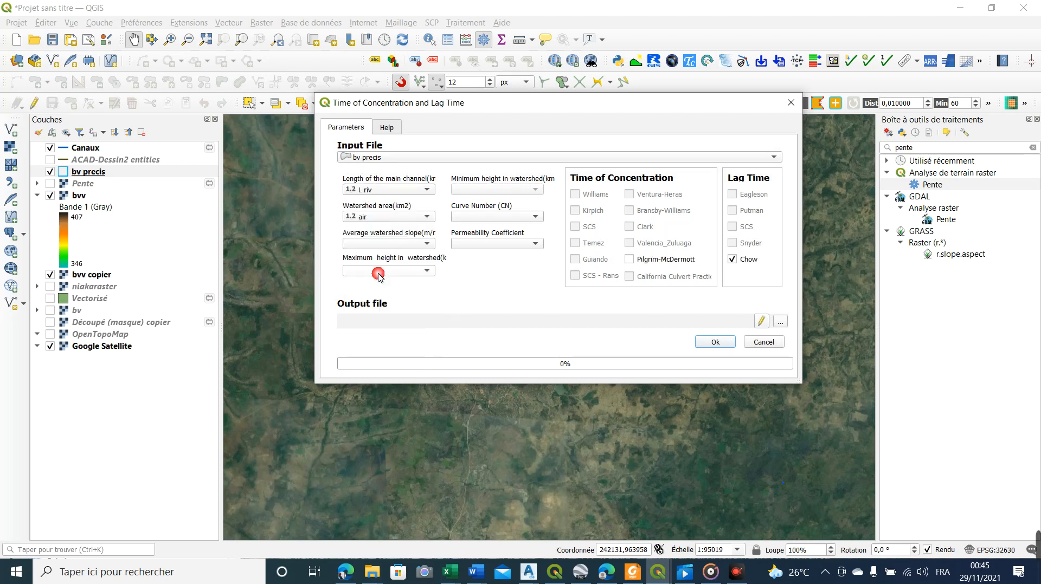
Assign pente ( %) to the average watershed slope, Zmax to the maximum height and Zmin to the minimum height
left_click(399, 245)
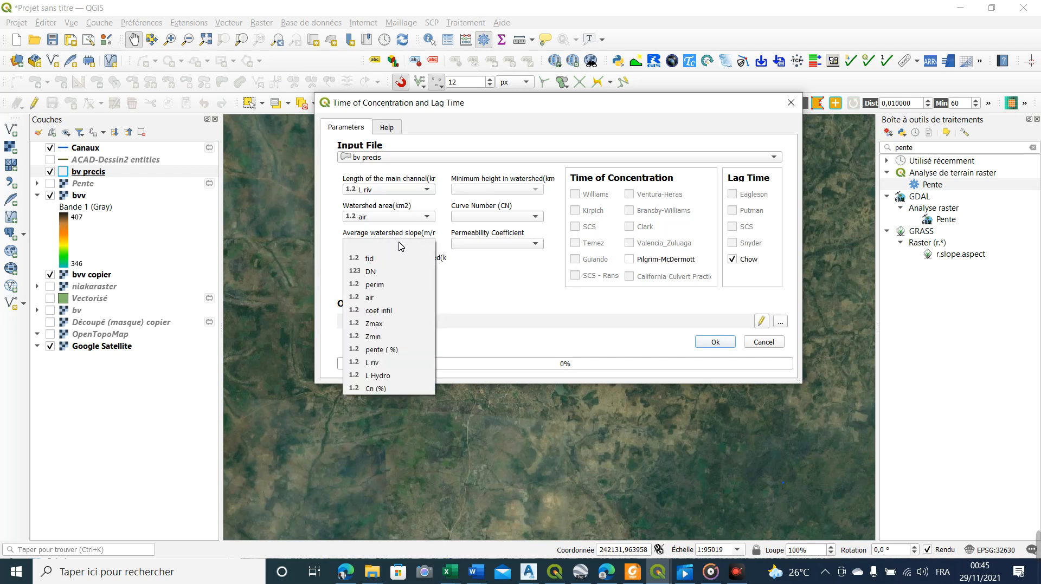
left_click(370, 350)
left_click(390, 272)
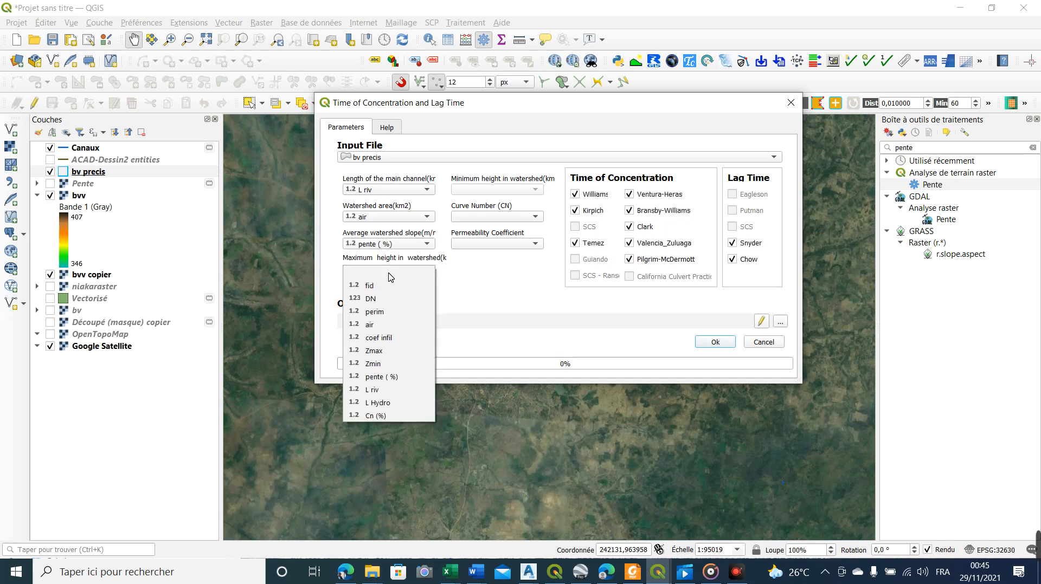
left_click(379, 356)
left_click(480, 190)
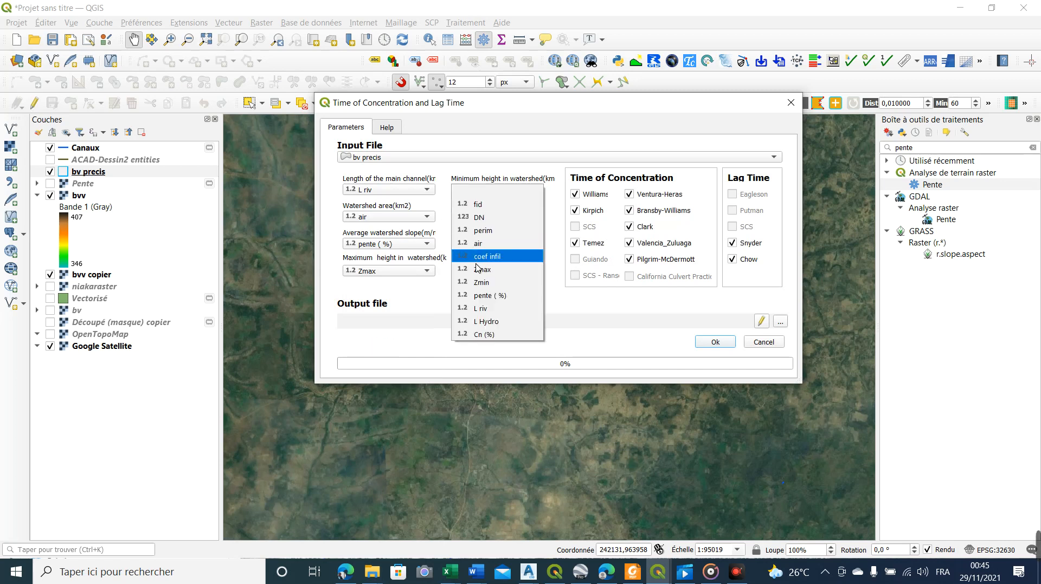
left_click(489, 283)
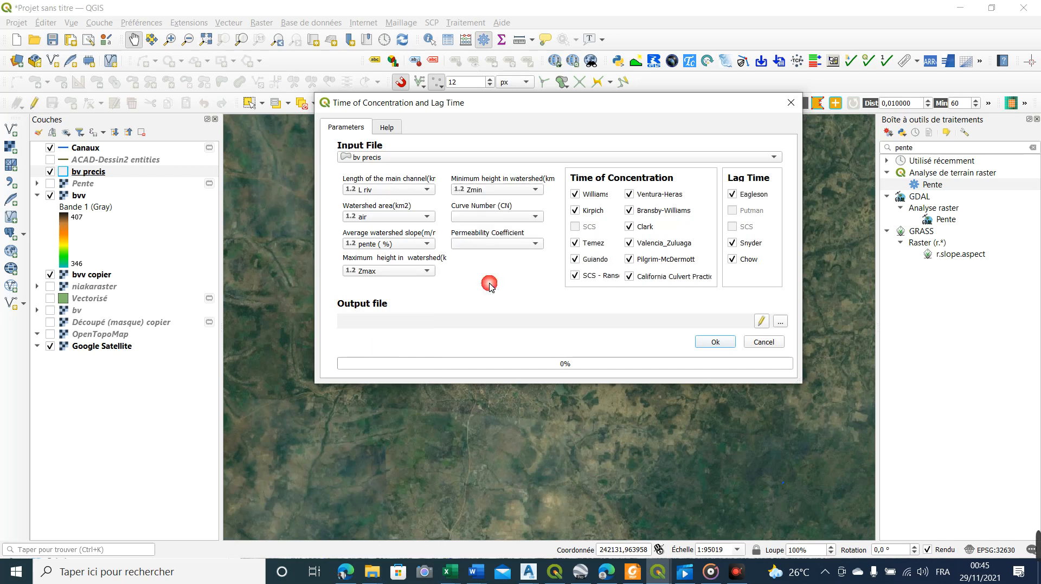
Assign Cn (%) to the curve number, leave the permeability coefficient empty, and try to run the computation
left_click(494, 219)
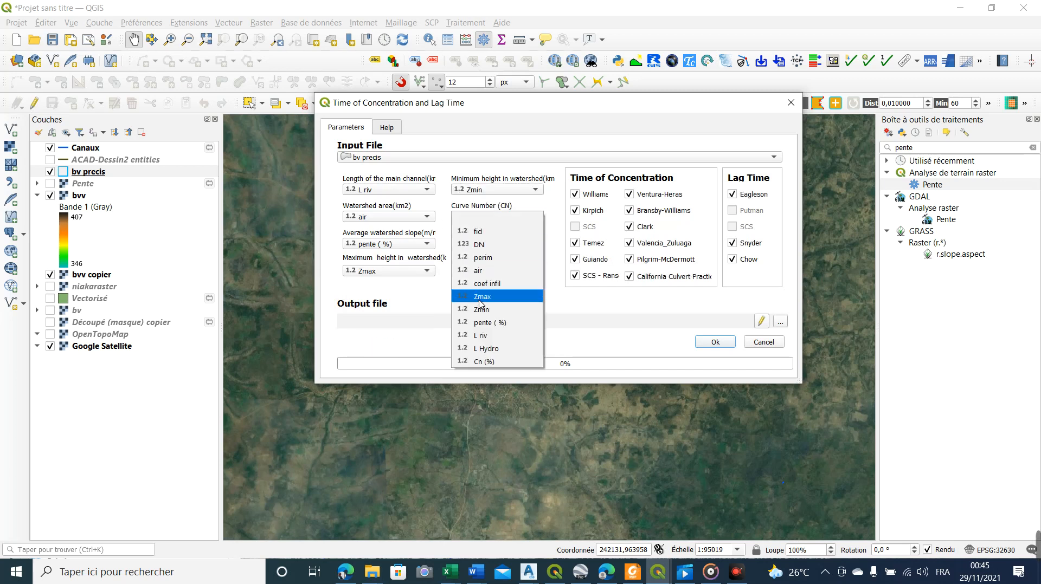
left_click(490, 362)
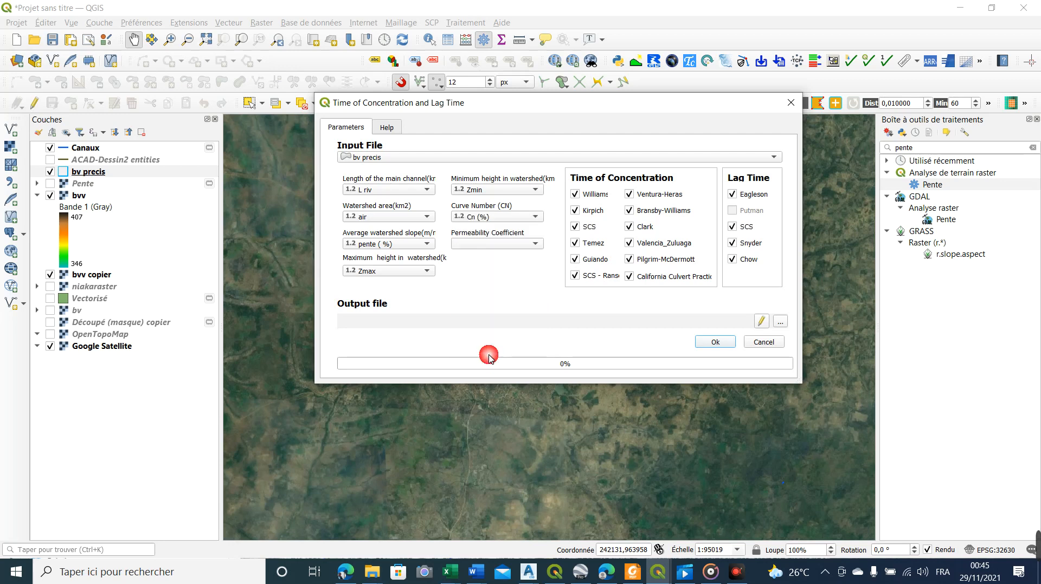
left_click(521, 243)
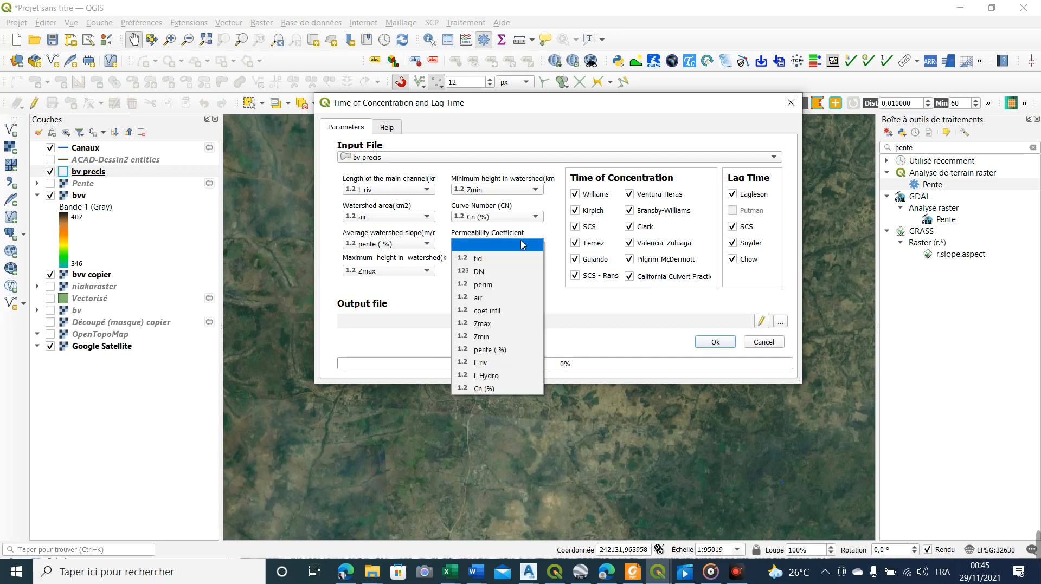
left_click(559, 307)
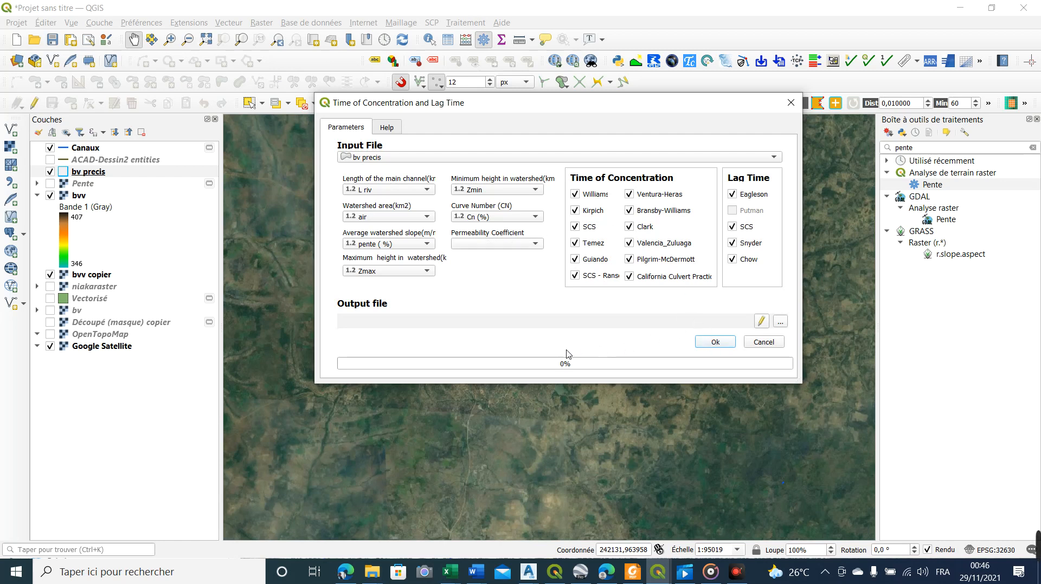
left_click(705, 340)
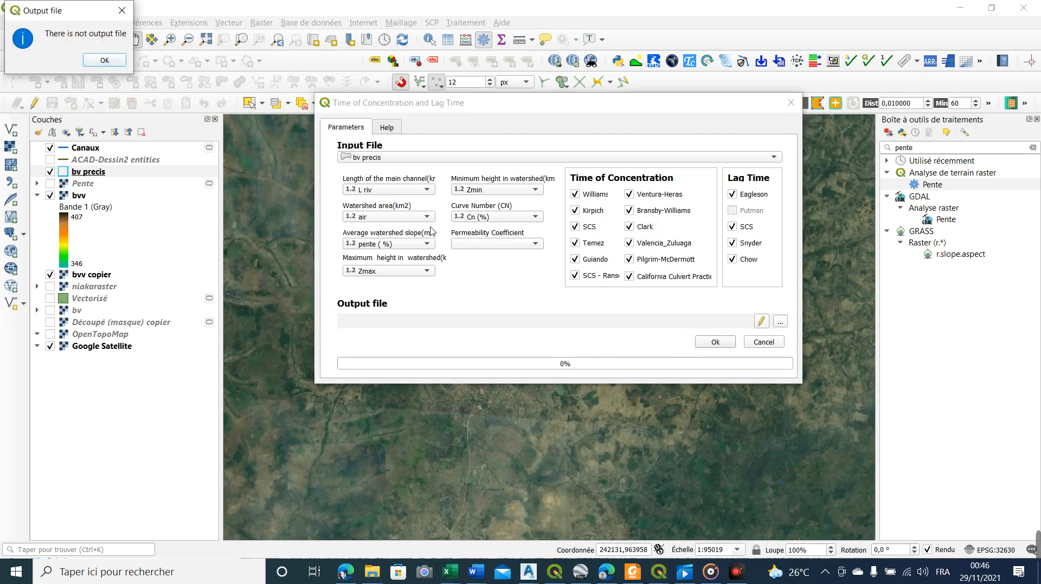
left_click(735, 572)
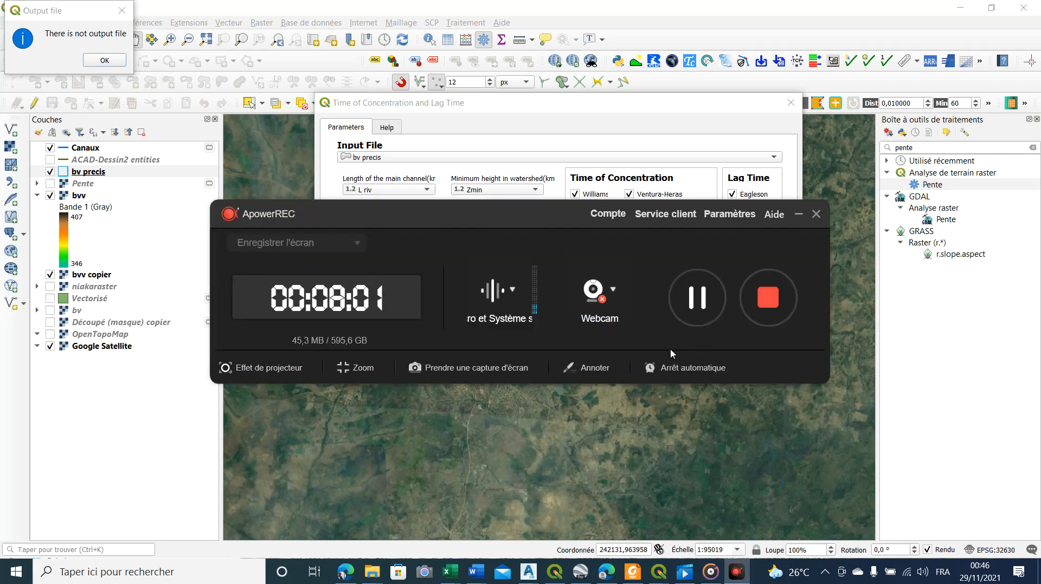
left_click(698, 302)
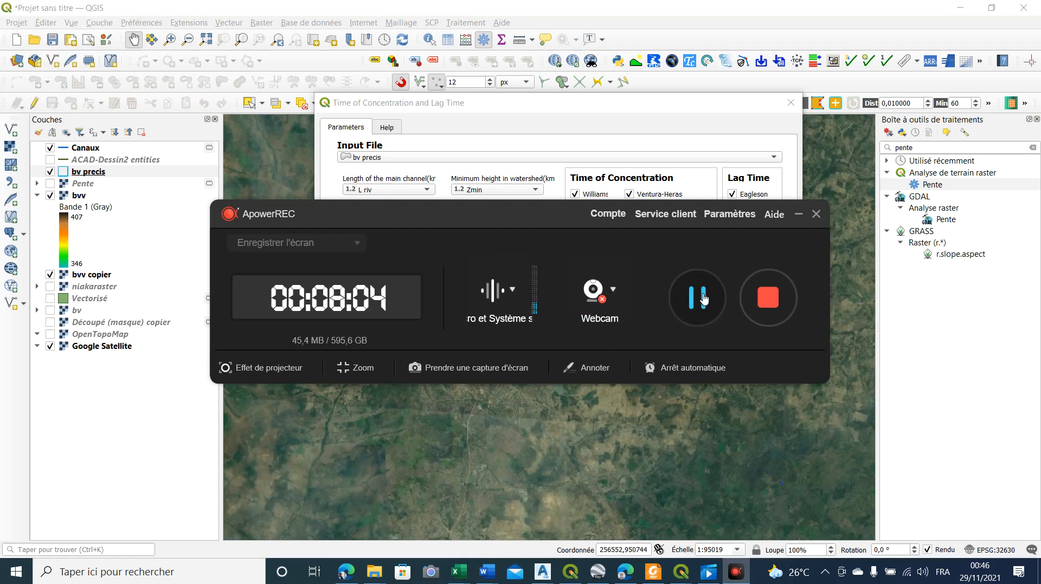
left_click(710, 115)
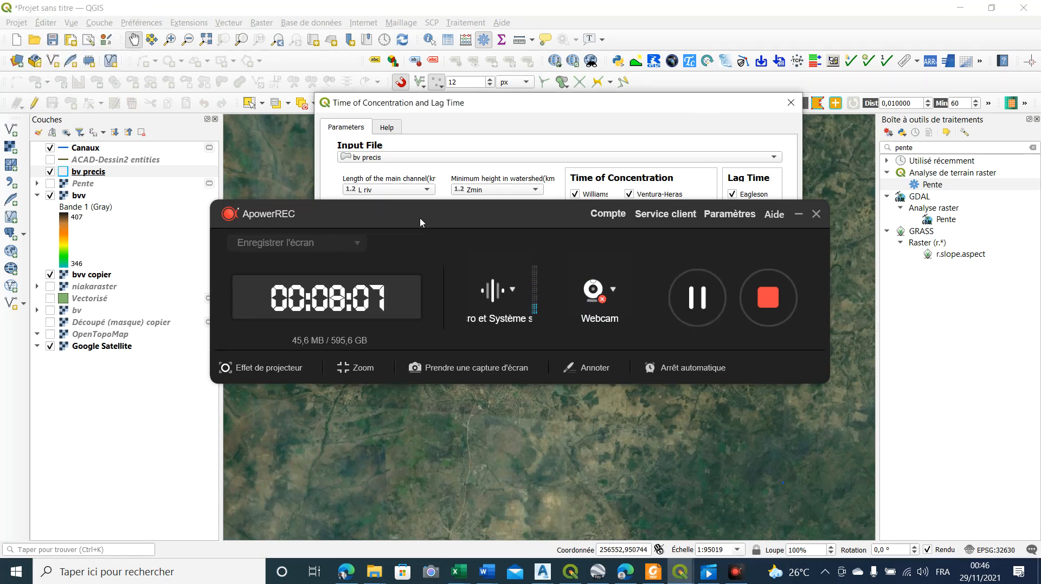
left_click_drag(710, 237, 714, 238)
left_click(802, 215)
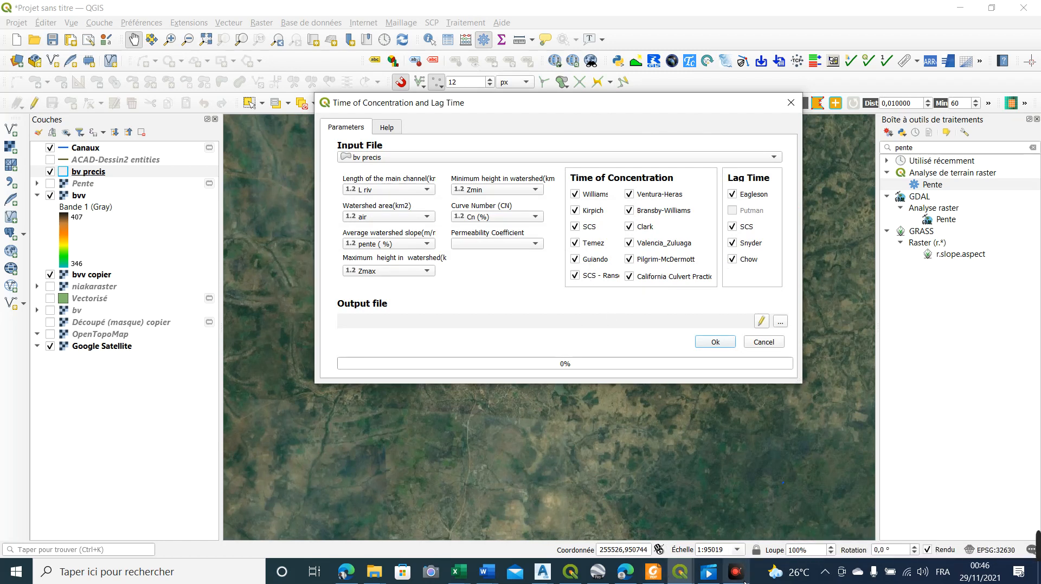
Set the output to a shapefile named tc in Nouveau dossier, and run the time of concentration computation
left_click_drag(589, 113, 539, 88)
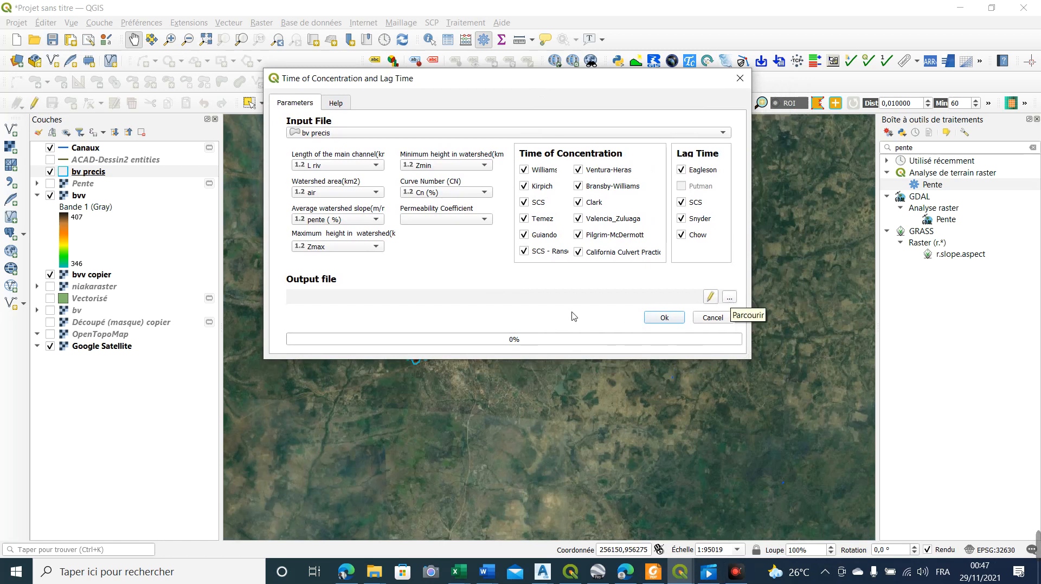
left_click(729, 297)
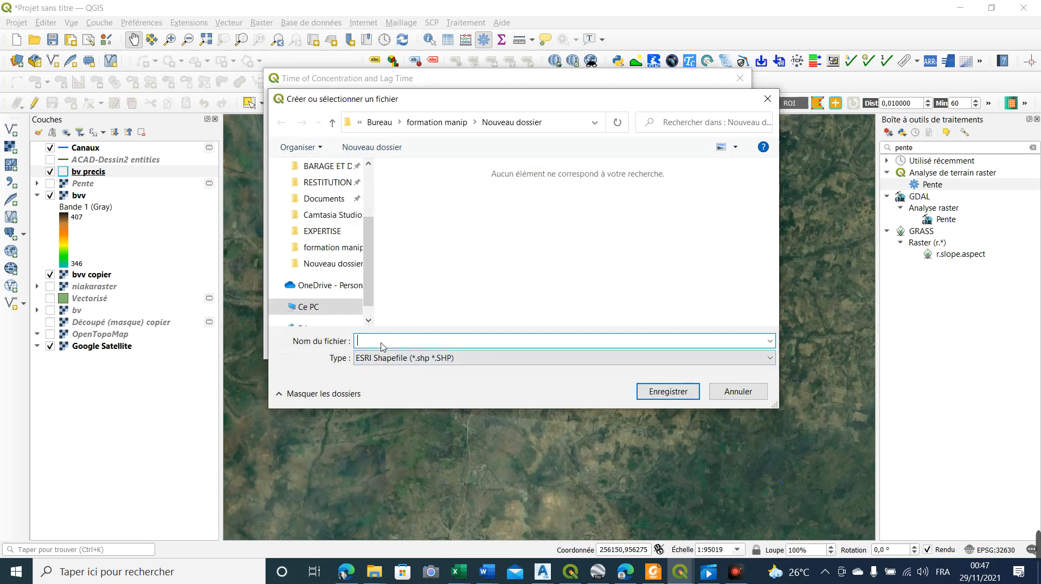
type("tc")
left_click(648, 391)
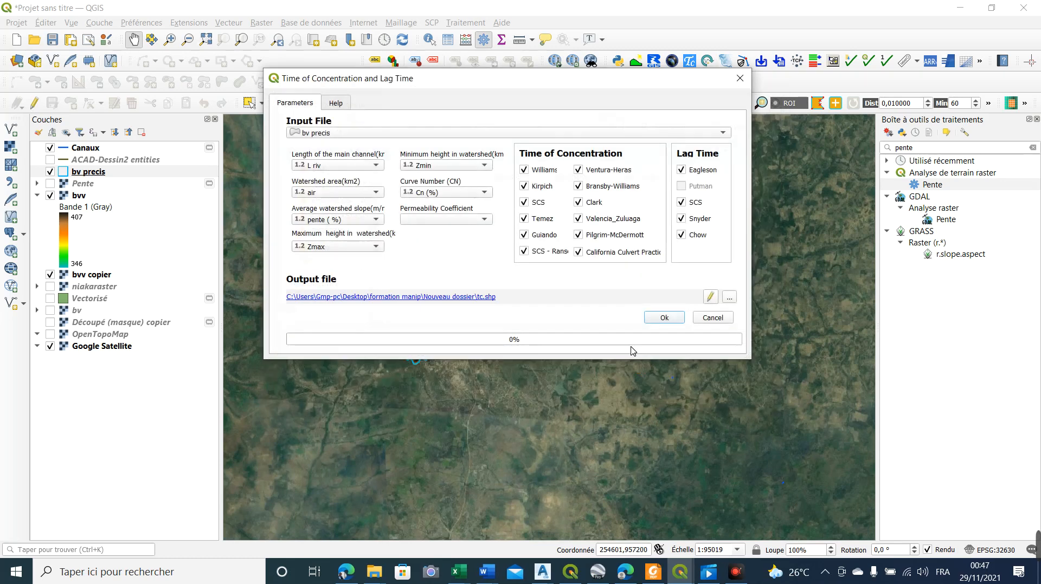
left_click(666, 318)
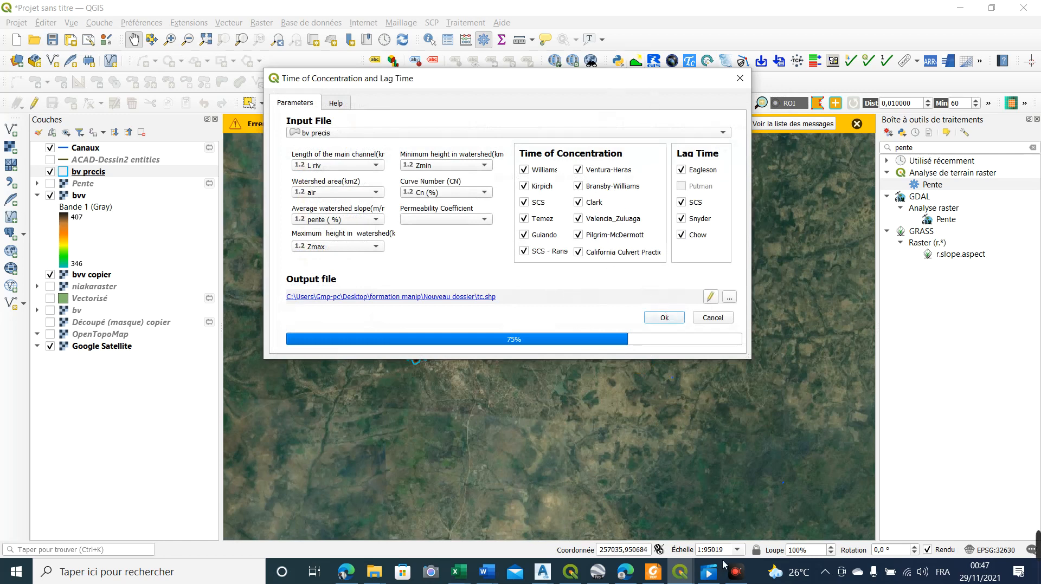
left_click_drag(583, 81, 618, 122)
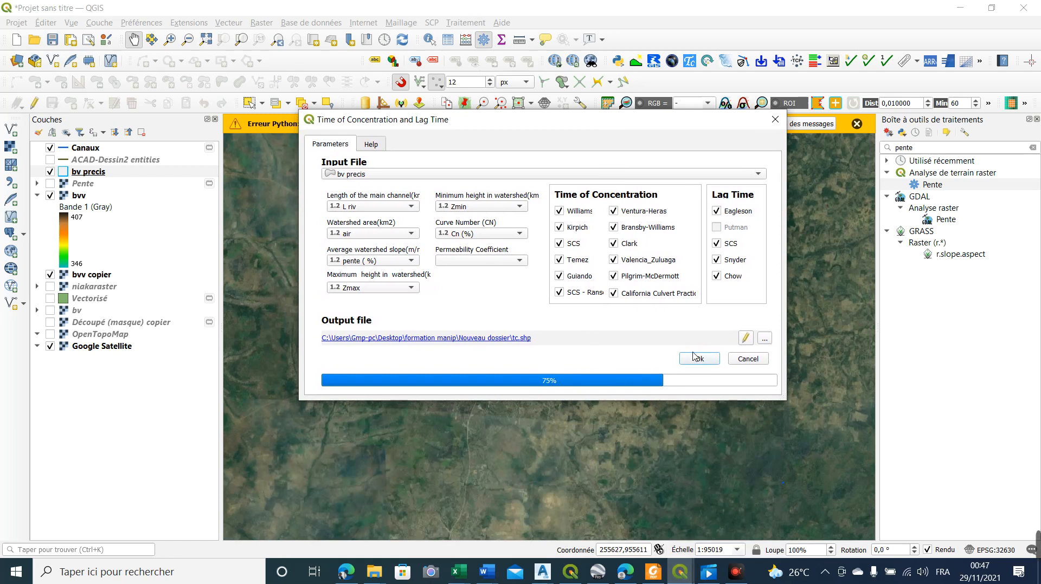
left_click(736, 572)
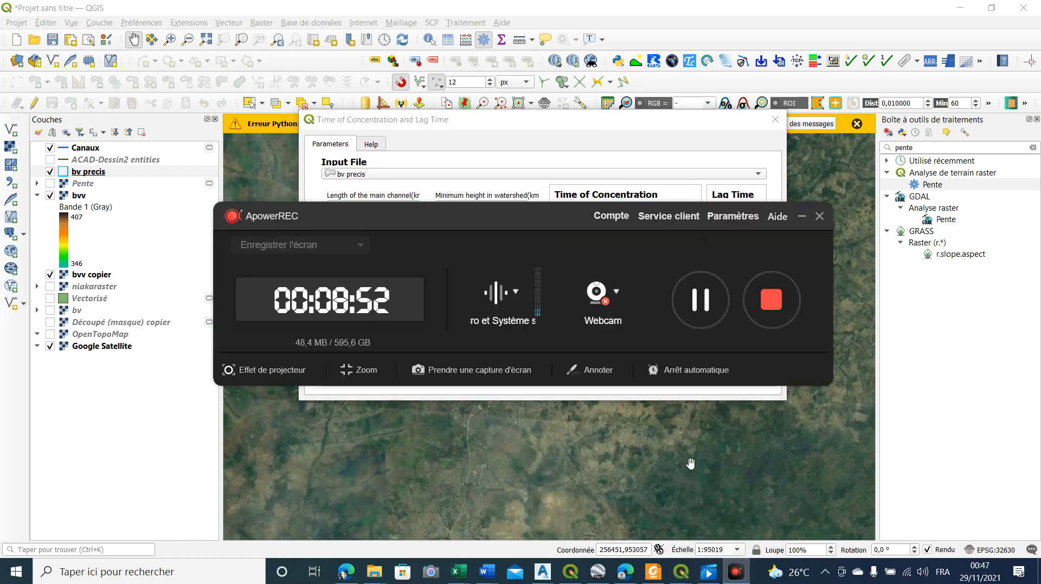
left_click(700, 299)
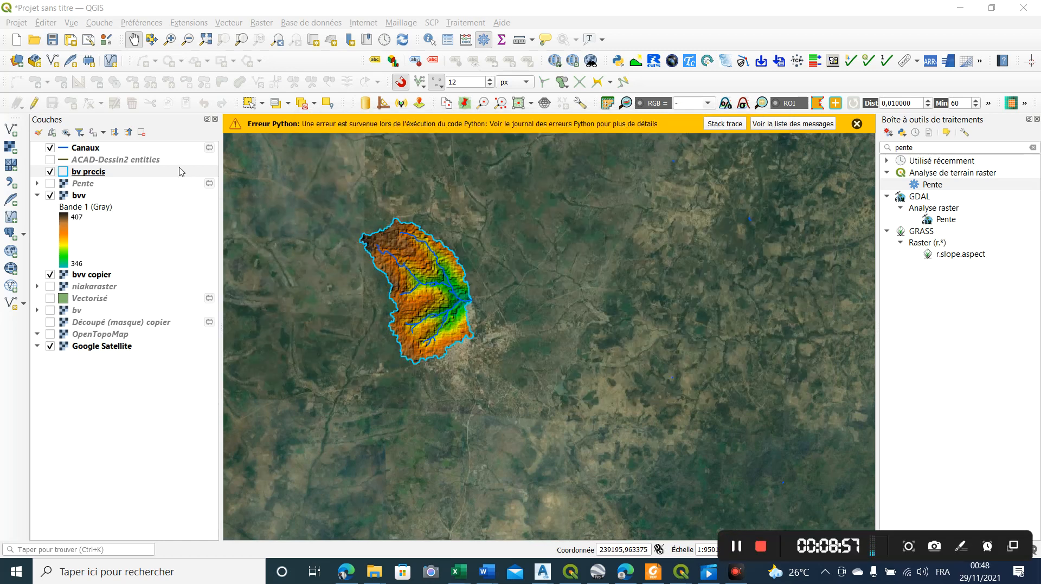
Start adding a vector layer, sort the formation manip folder by date, and choose bv precis.shp as the source
left_click(11, 129)
left_click(680, 330)
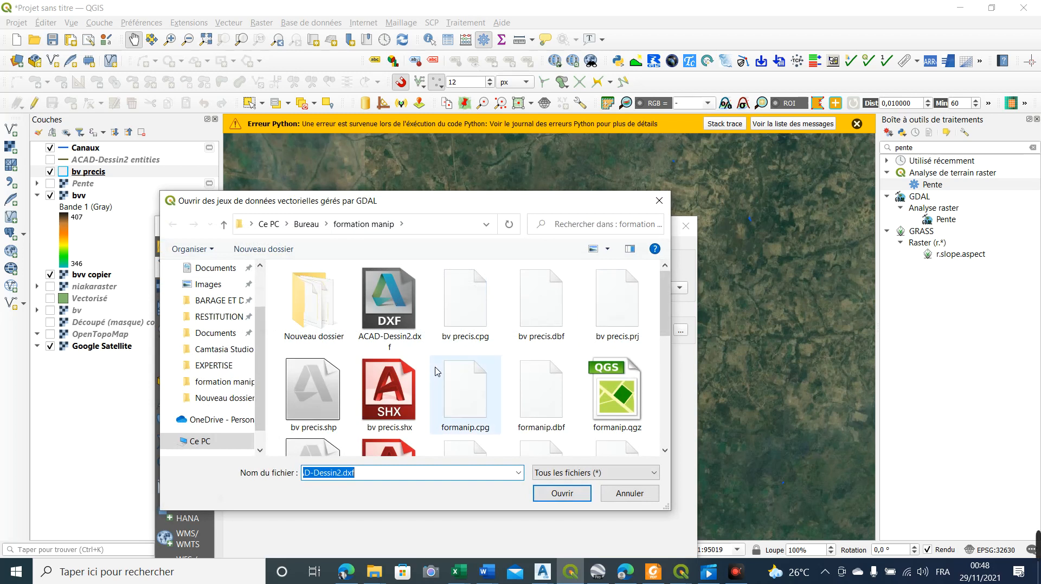
right_click(425, 352)
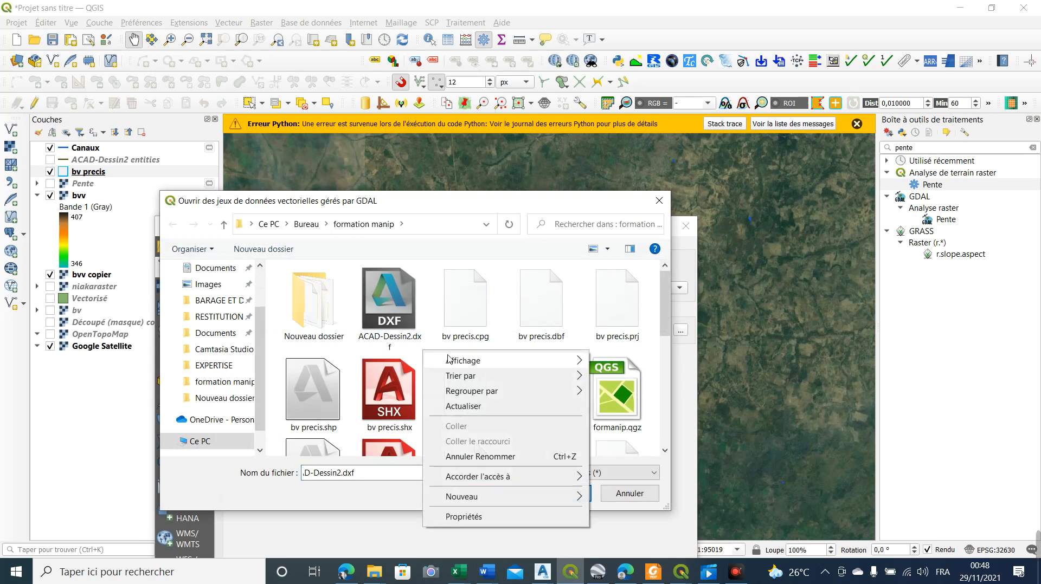
mouse_move(474, 375)
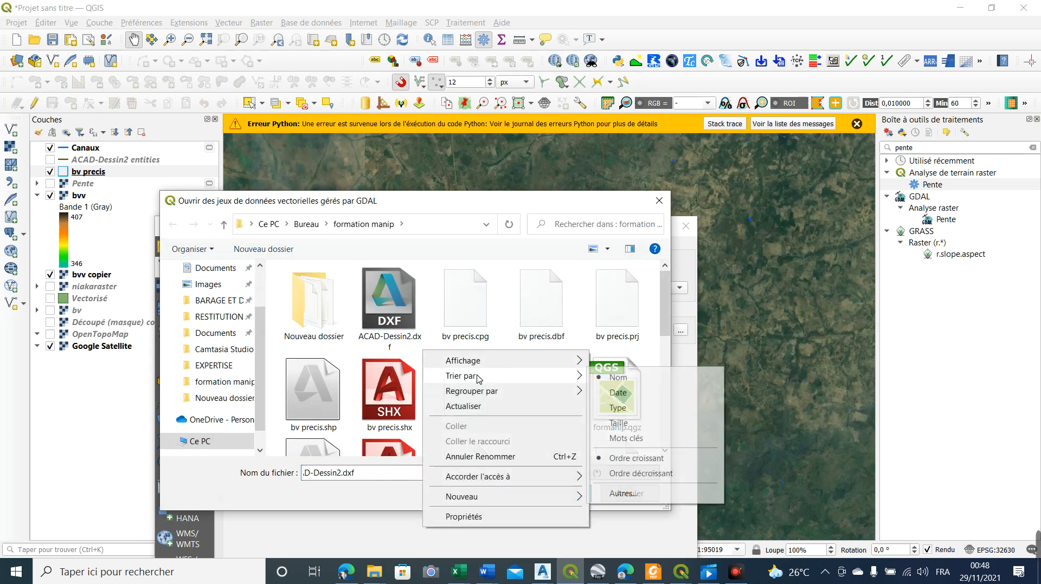
left_click(617, 394)
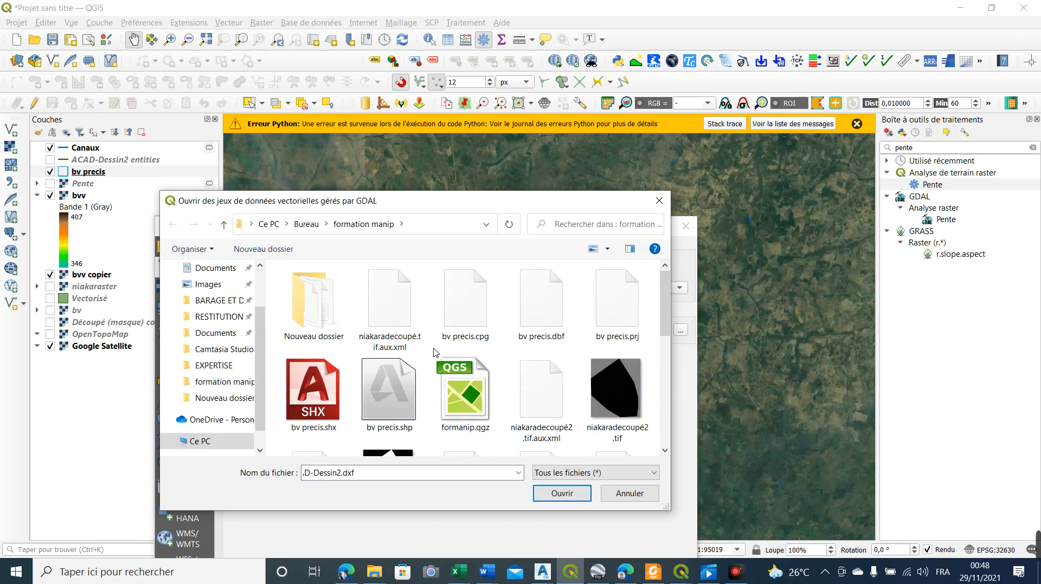
double_click(384, 410)
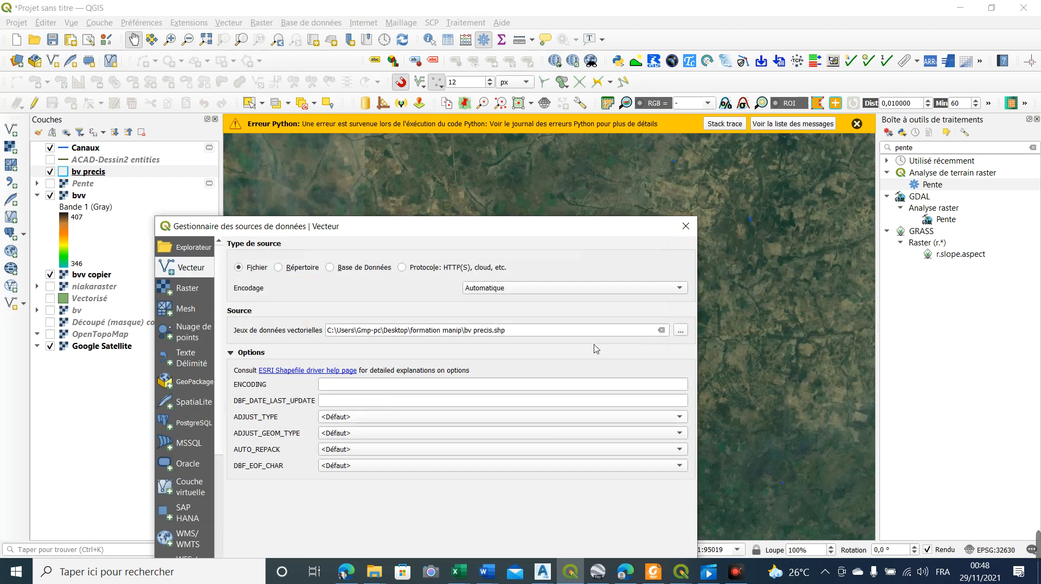
left_click_drag(558, 228, 599, 101)
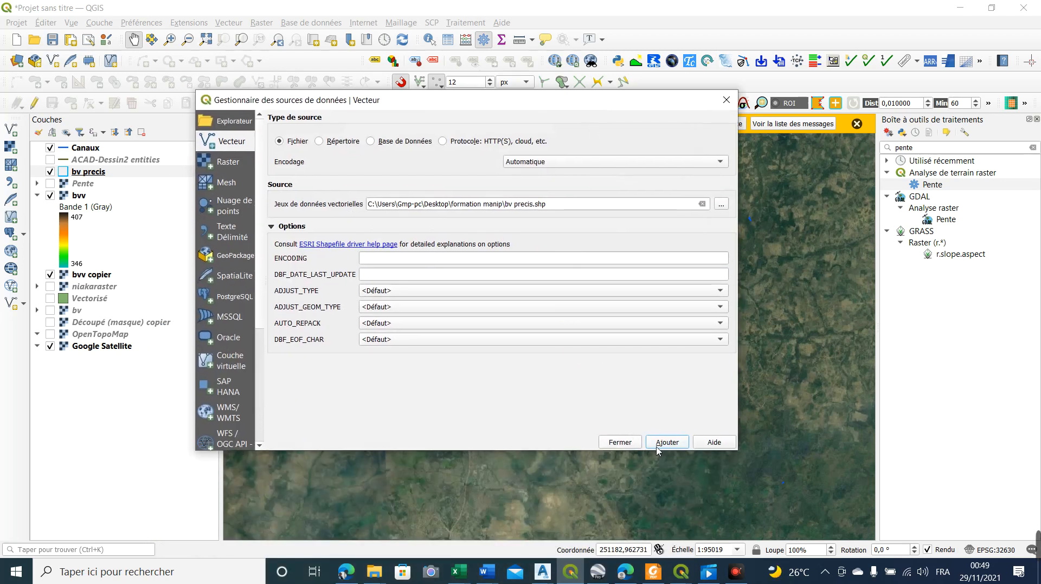
Replace the vector source with tc.shp from Nouveau dossier in the formation manip folder and add it as a layer
left_click(720, 205)
left_click(720, 204)
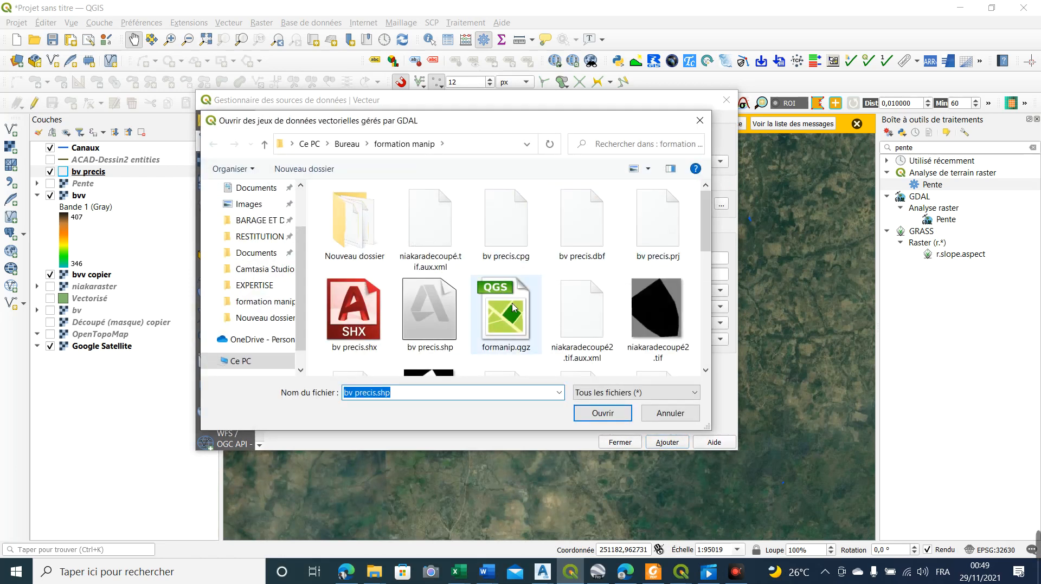
scroll(528, 308, "down", 3)
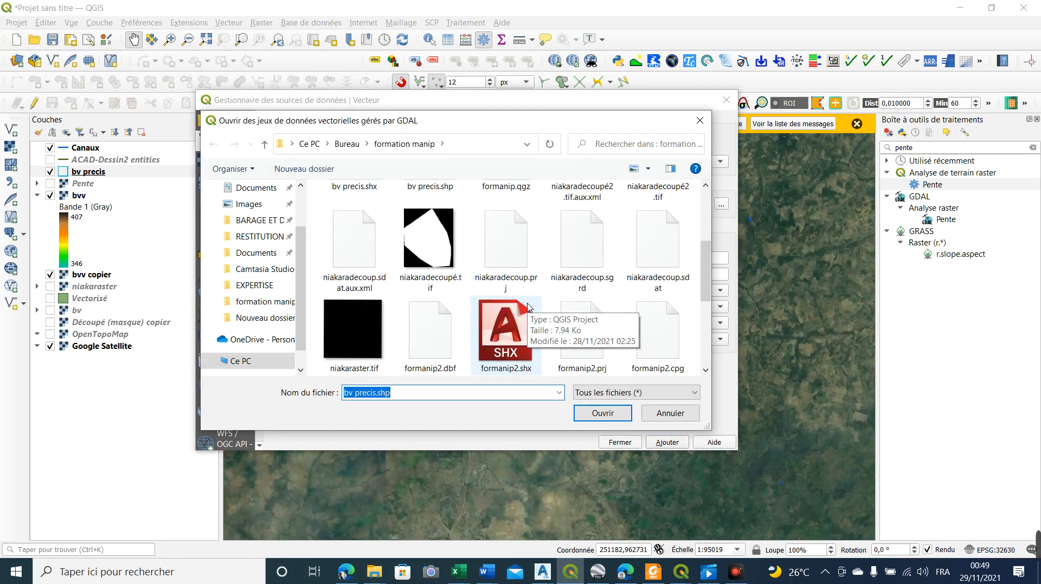
scroll(529, 307, "down", 4)
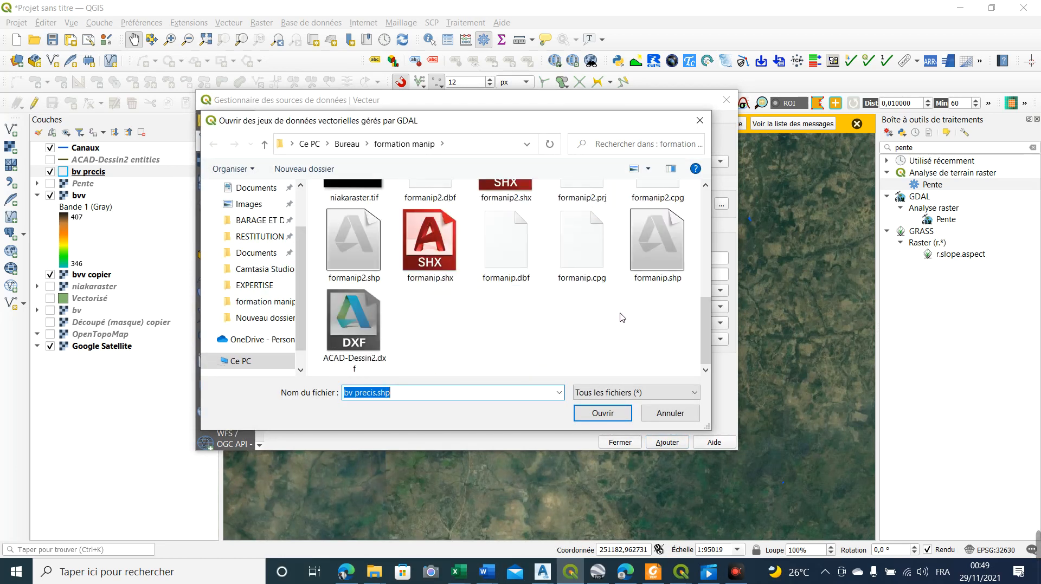
right_click(622, 318)
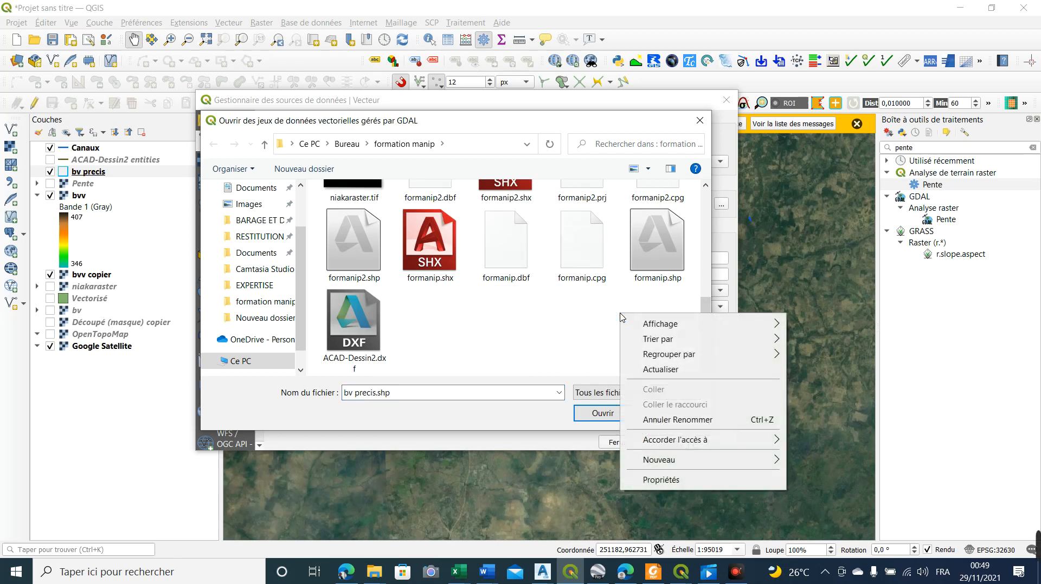
mouse_move(654, 328)
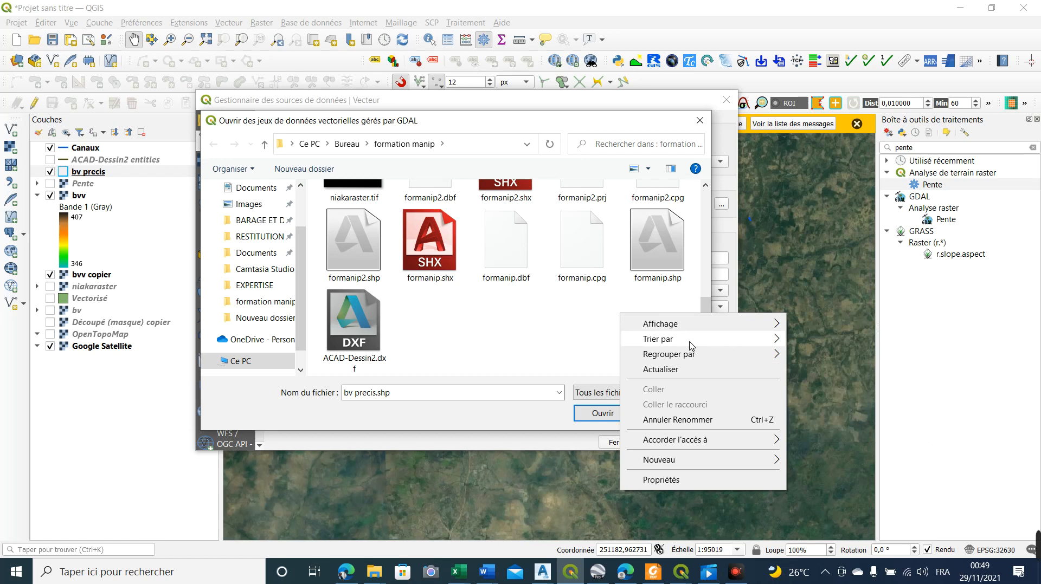
mouse_move(688, 341)
left_click(821, 358)
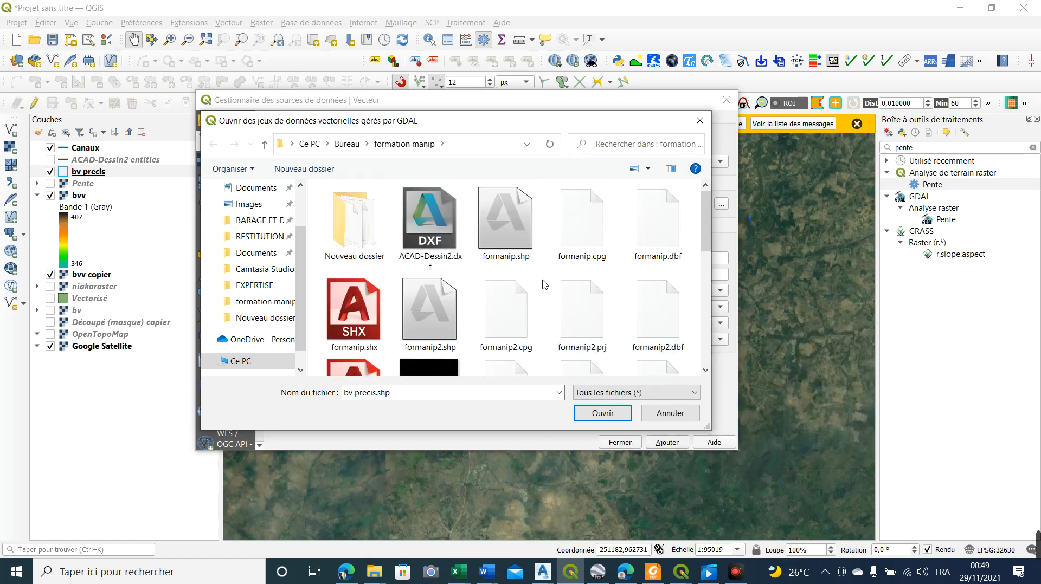
double_click(349, 216)
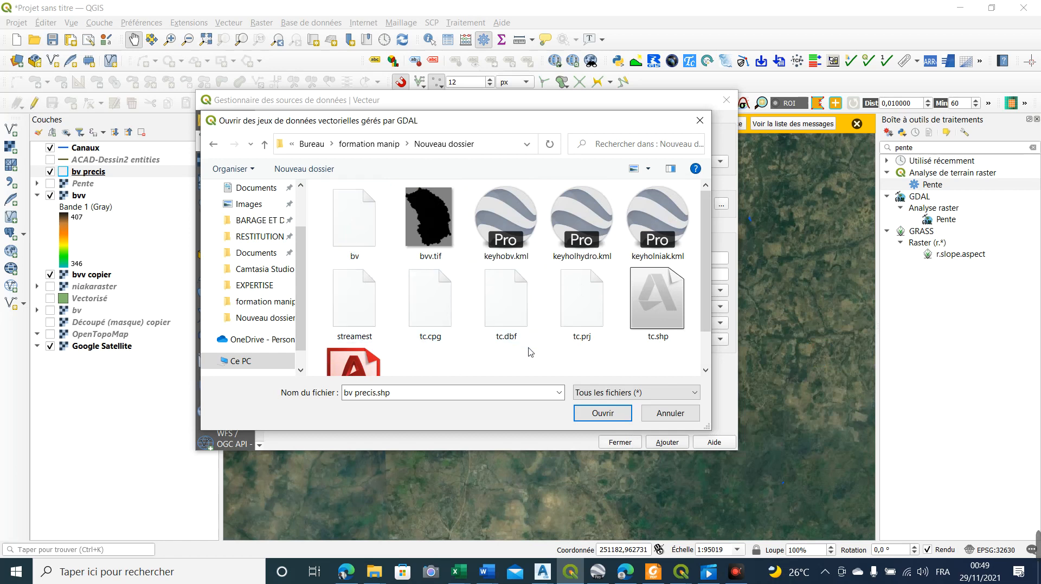
double_click(664, 298)
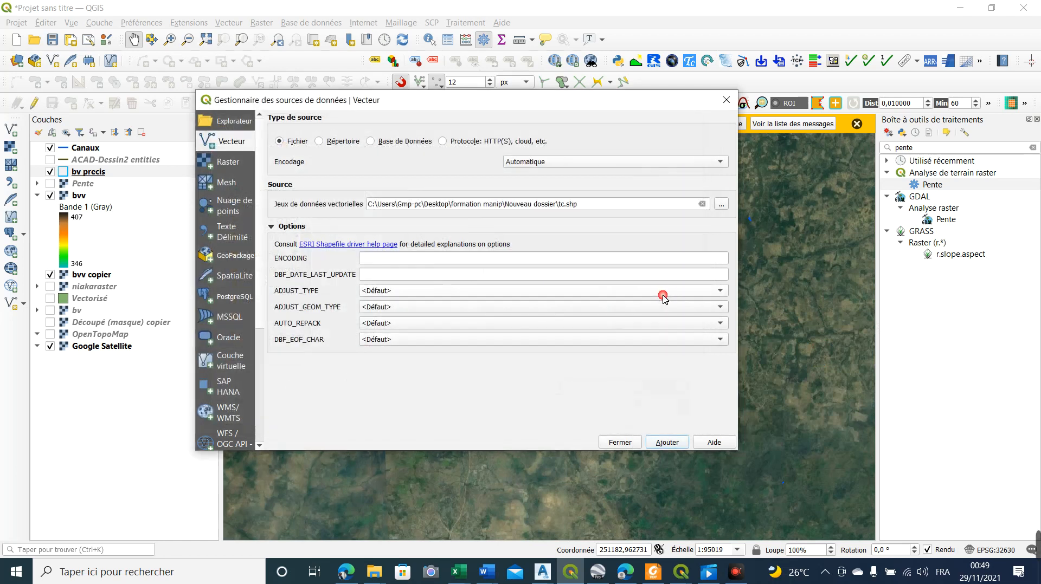
left_click(667, 443)
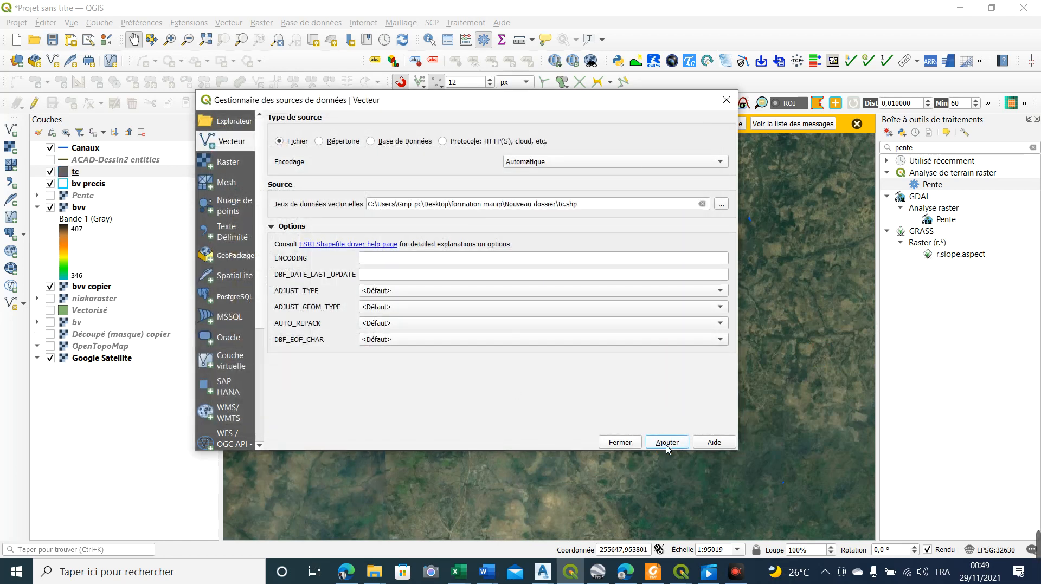
left_click(726, 99)
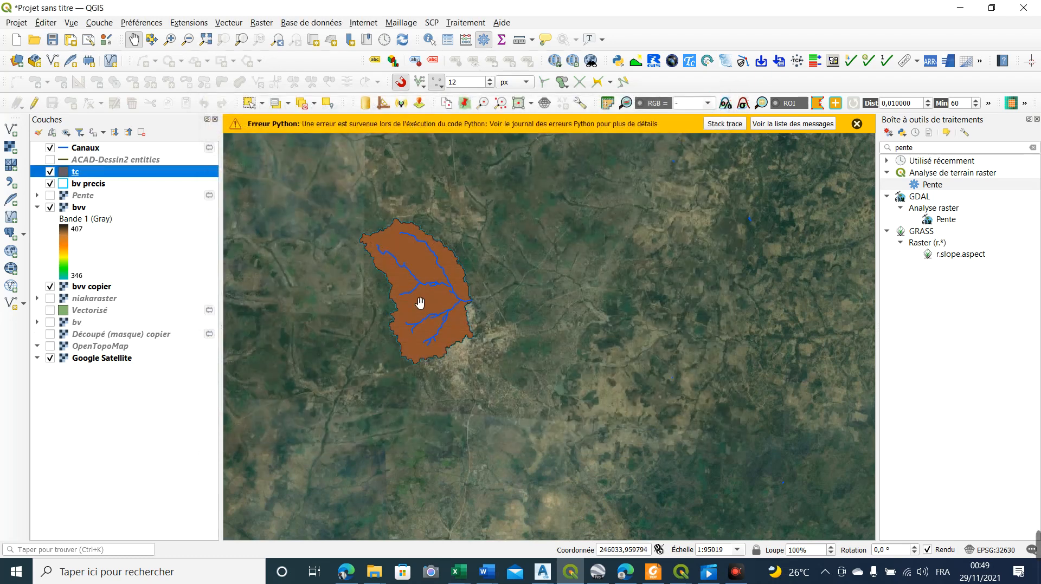
Examine the tc layer's attribute table, from the williams and kirpich estimates through the Tc statistics to the lag time columns
right_click(95, 179)
left_click(113, 333)
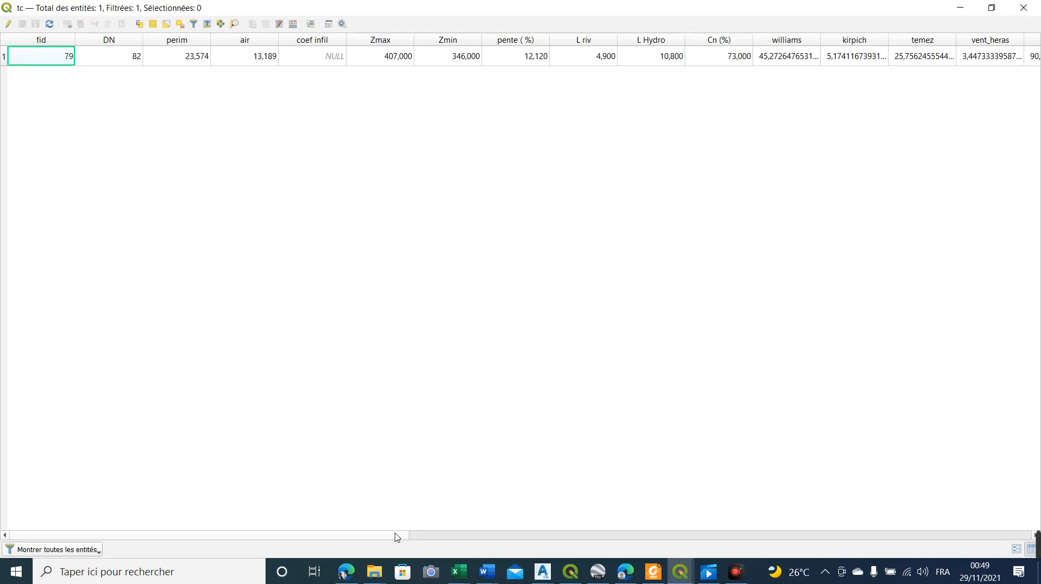
left_click_drag(395, 538, 7, 386)
left_click_drag(395, 535, 543, 530)
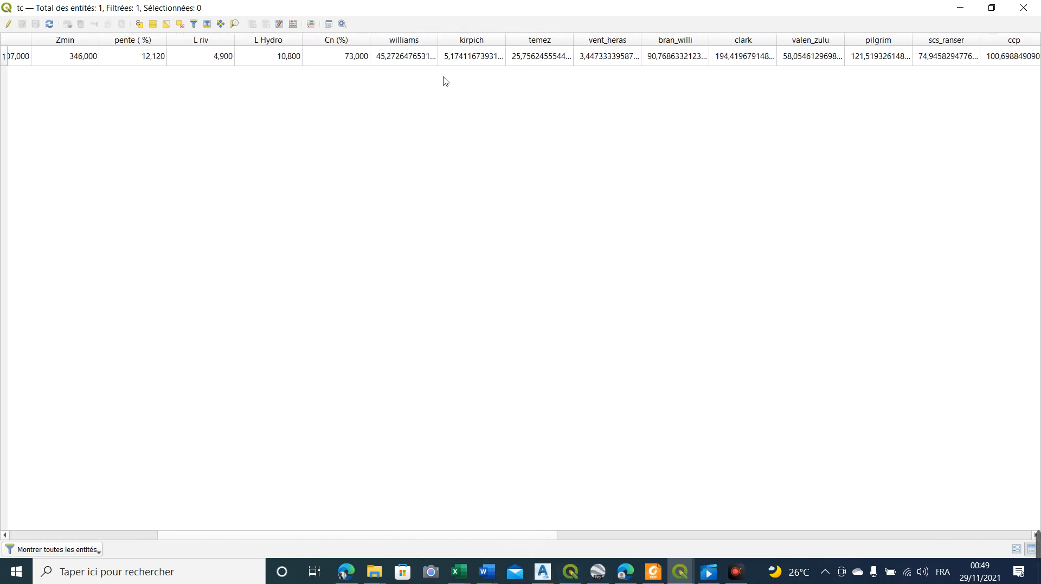
left_click(466, 56)
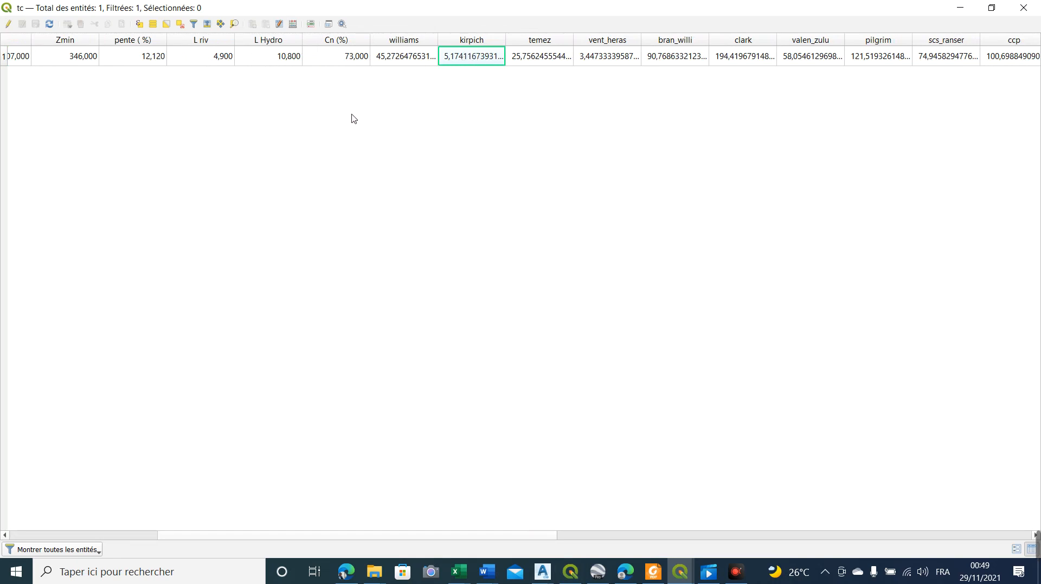
left_click(389, 60)
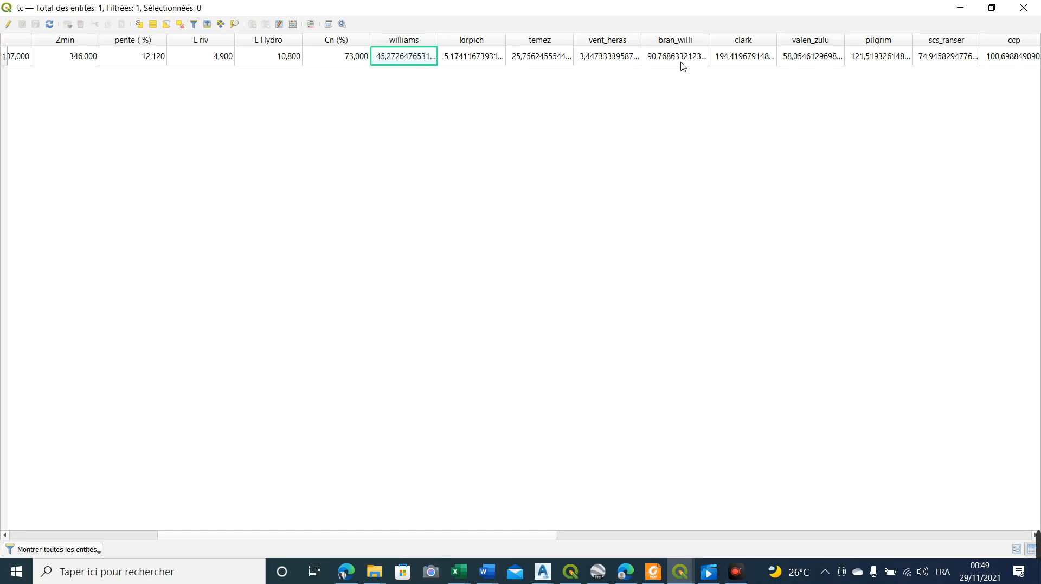
left_click_drag(506, 537, 1002, 454)
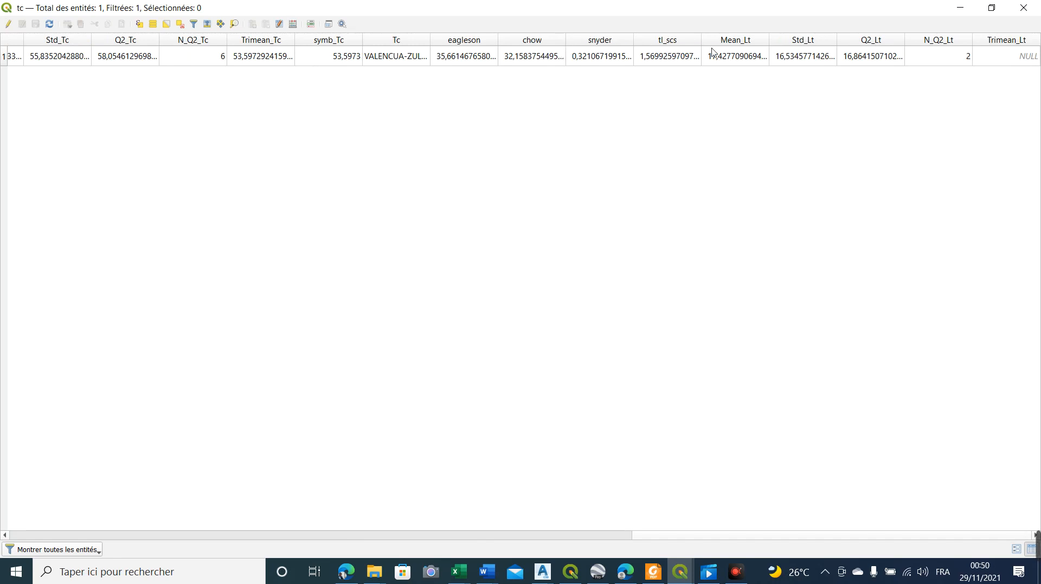
left_click(1022, 8)
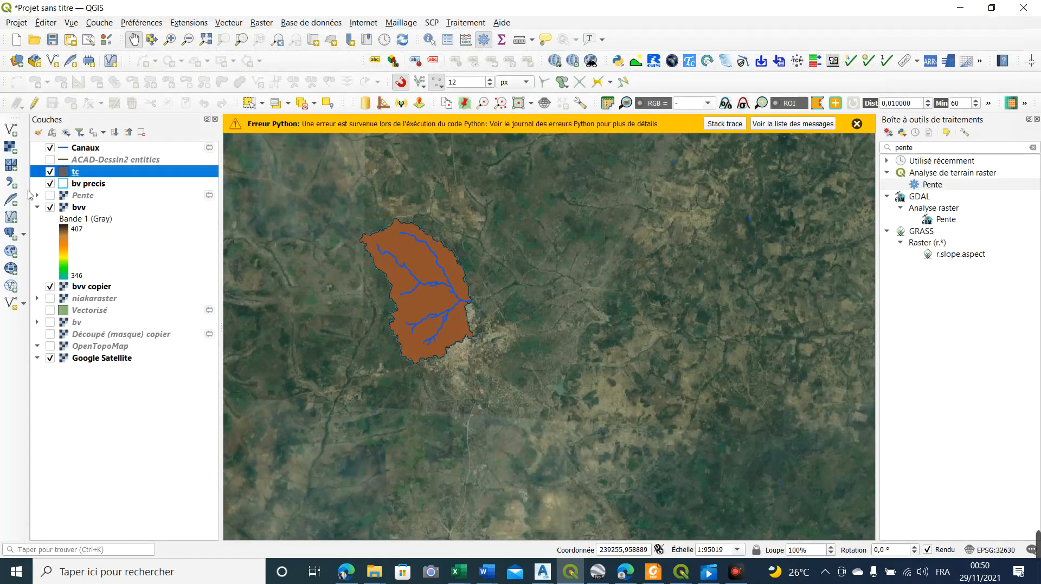
Hide the tc layer on the map
left_click(50, 172)
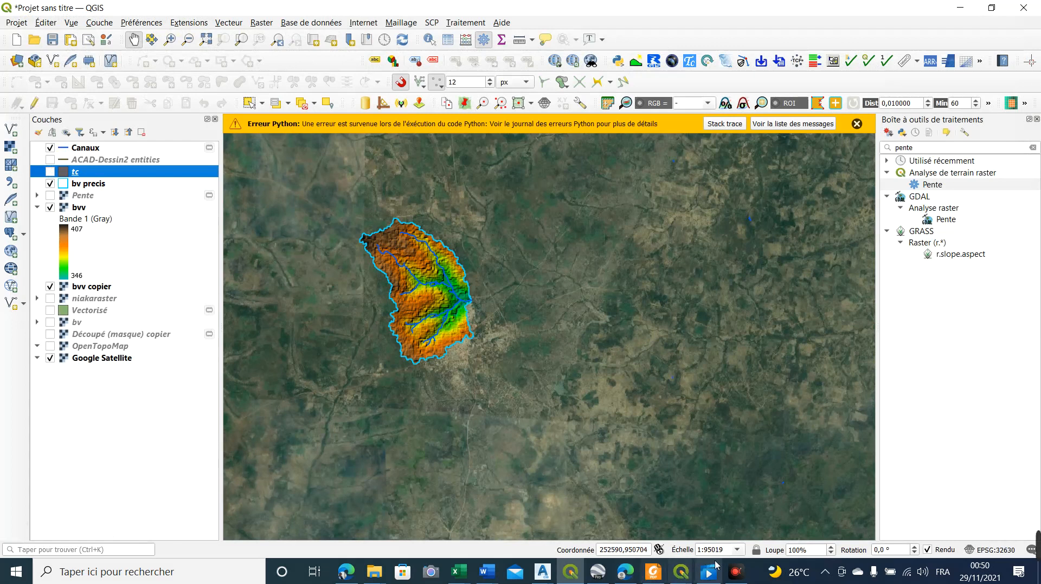
left_click(743, 575)
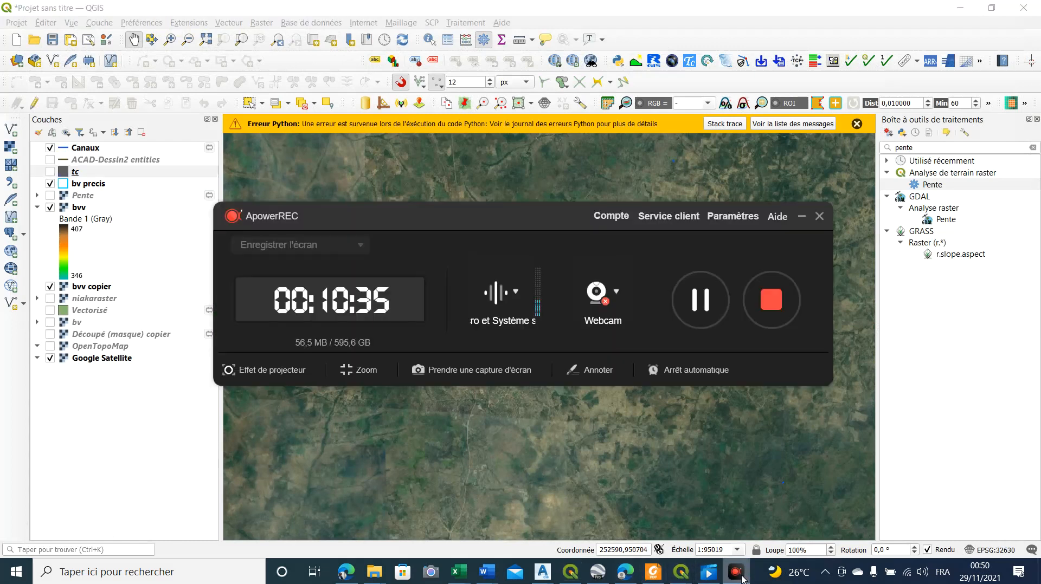
left_click(803, 217)
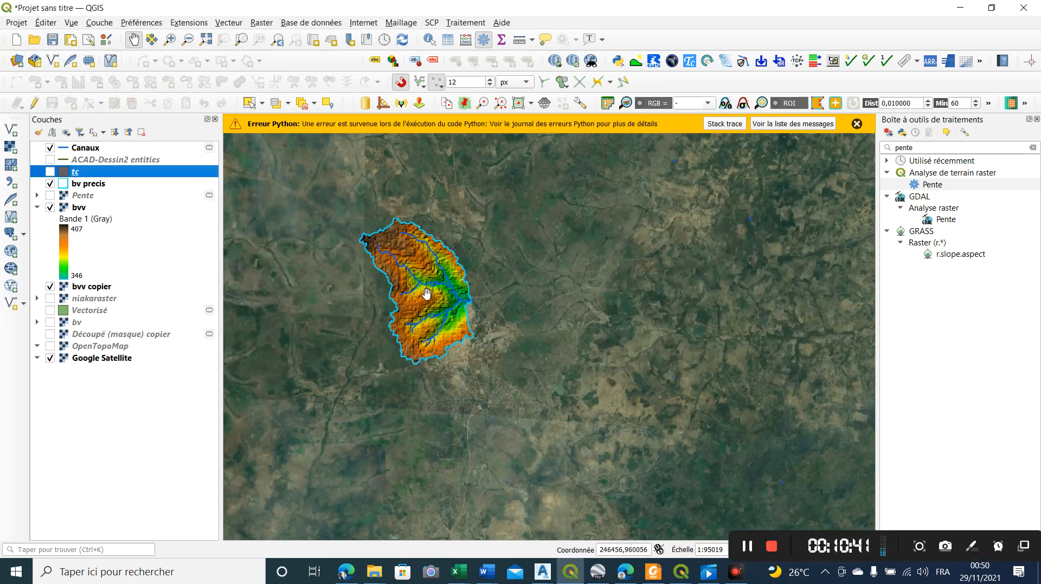
Show the ACAD-Dessin2 entities layer and replace the Google Satellite background with OpenTopoMap
scroll(425, 294, "up", 1)
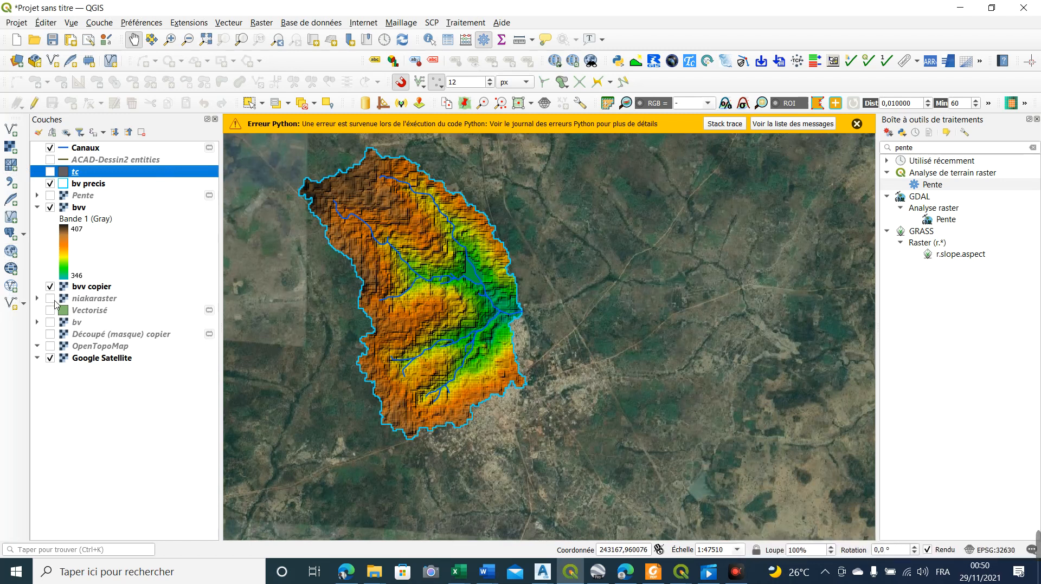
left_click(50, 298)
left_click(50, 299)
left_click(51, 160)
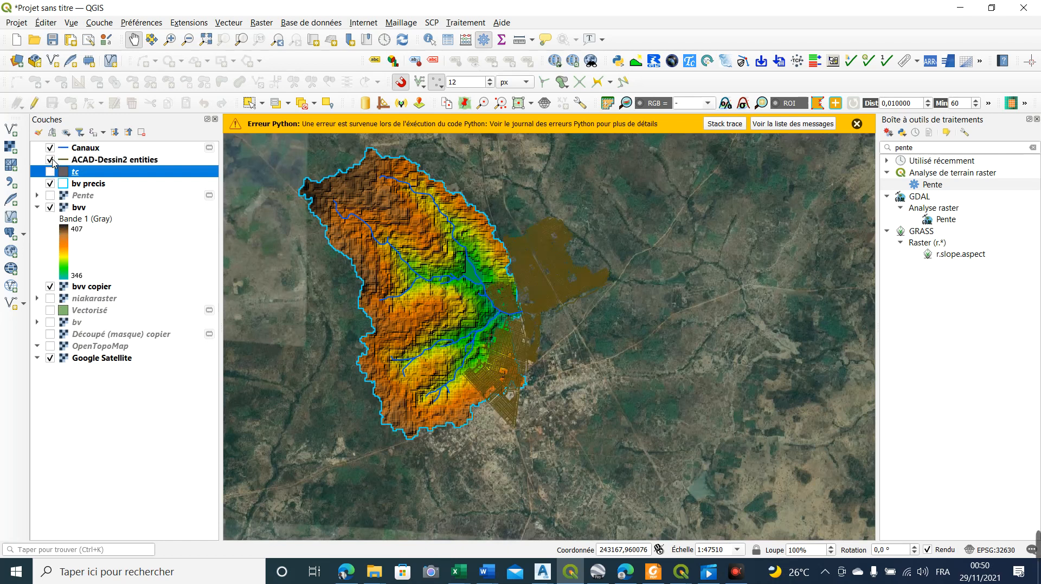
left_click(50, 359)
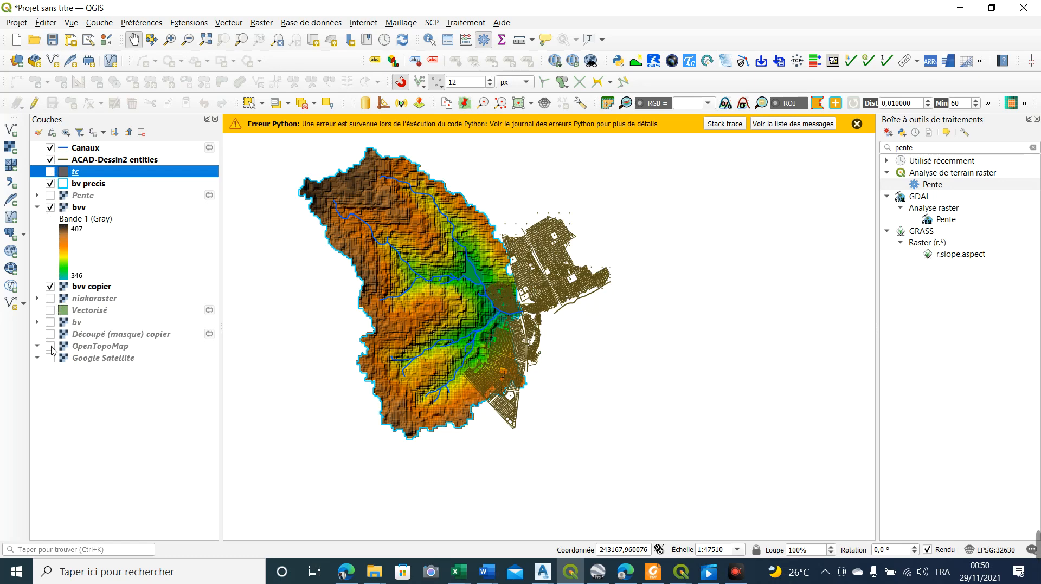
left_click(50, 347)
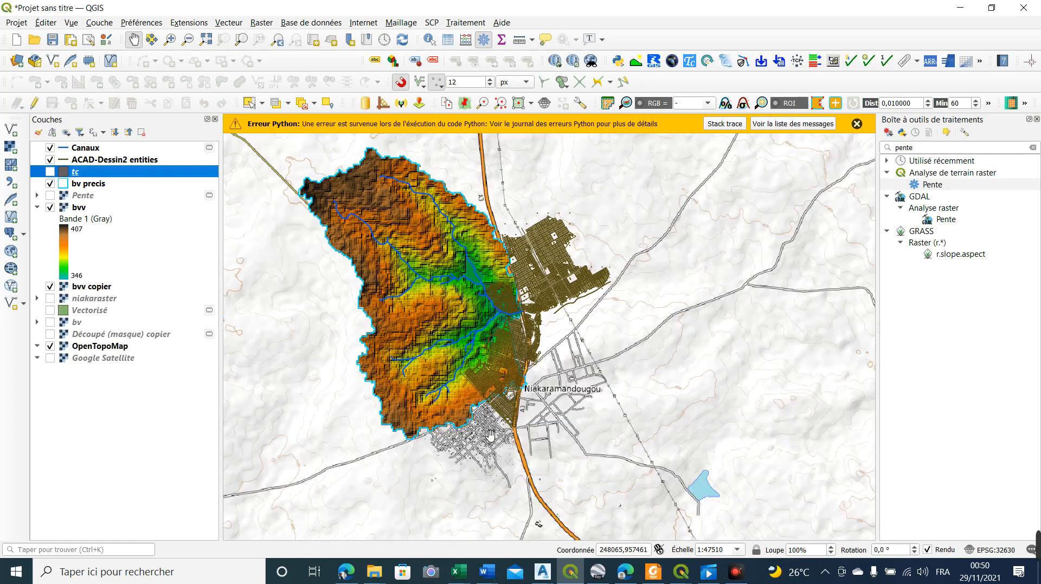
Examine how the basin and its channels overlap the ACAD-Dessin2 subdivision plan and the town of Niakaramandougou
scroll(512, 431, "up", 2)
scroll(467, 405, "down", 1)
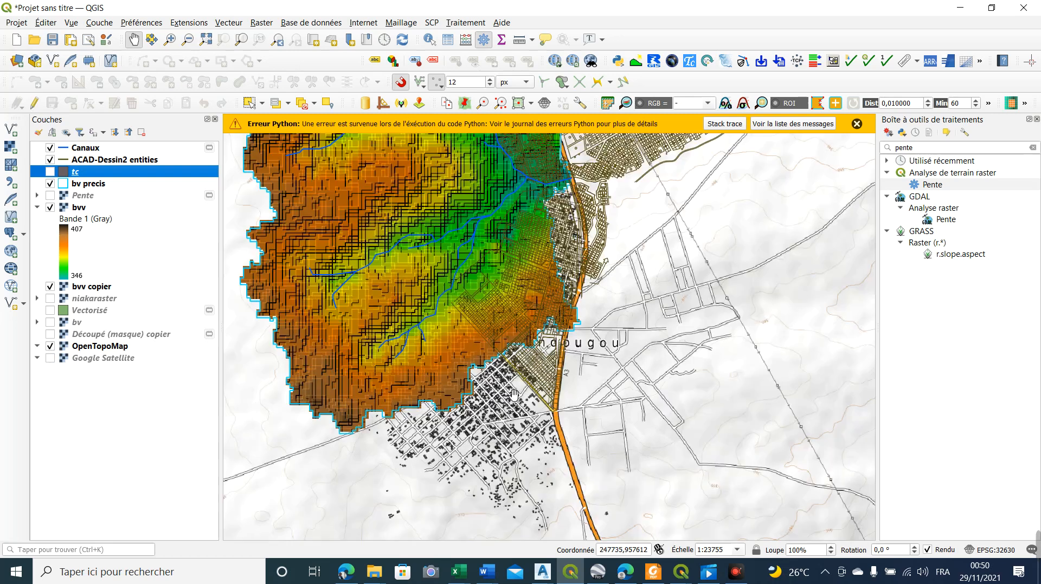
left_click_drag(568, 139, 557, 234)
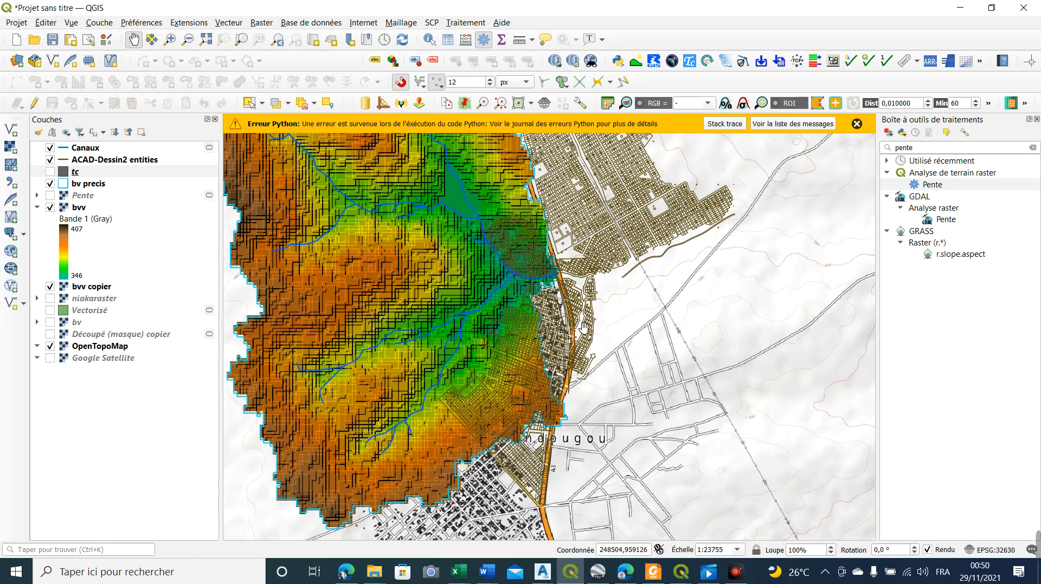
scroll(584, 327, "down", 1)
scroll(611, 355, "down", 2)
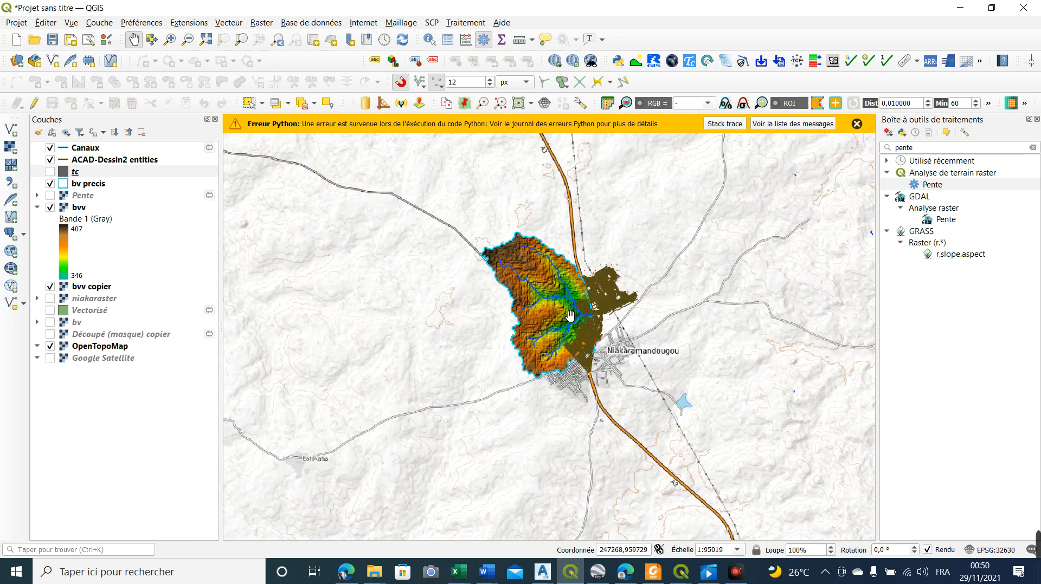
scroll(569, 315, "up", 3)
scroll(602, 274, "up", 1)
scroll(608, 274, "down", 3)
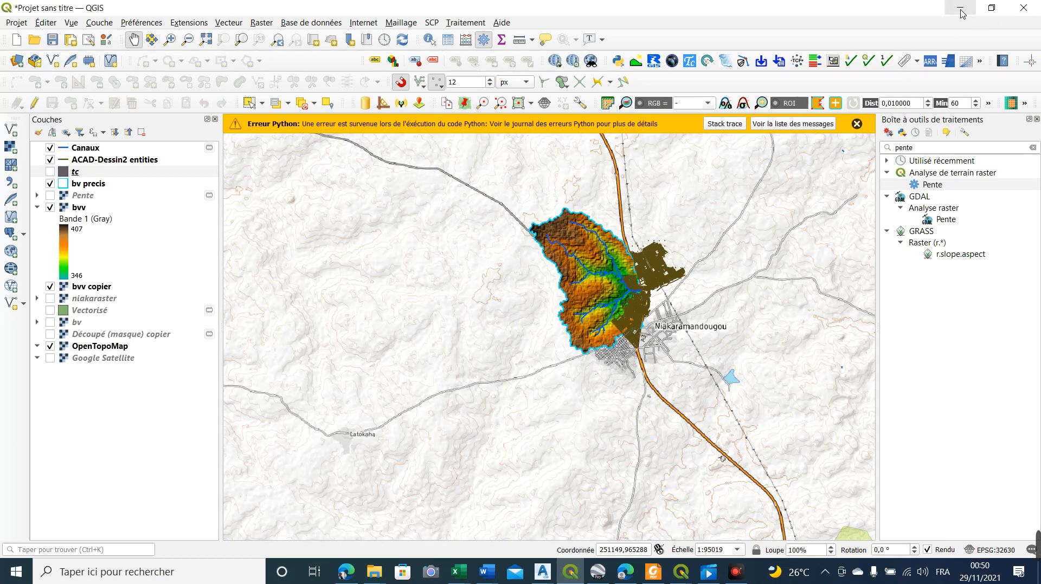
Close the Time of Concentration and Lag Time plugin window and switch to Google Earth Pro
left_click(960, 10)
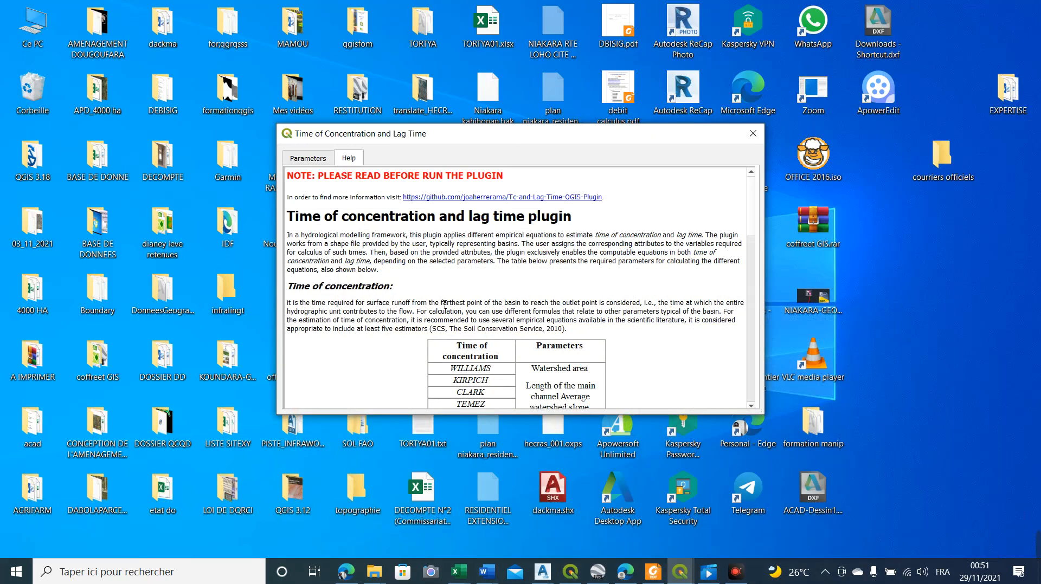
left_click(753, 134)
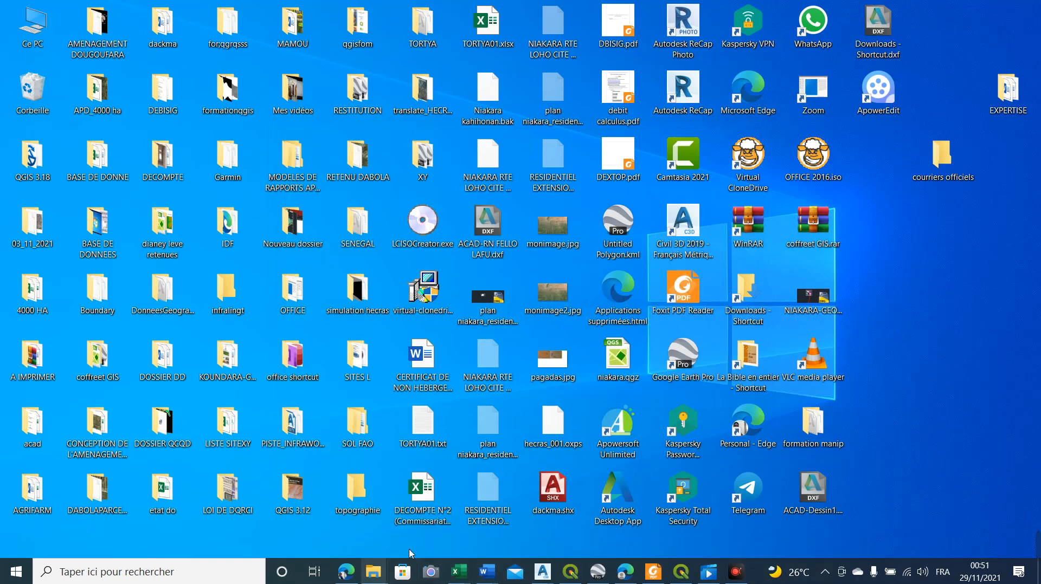
left_click(598, 571)
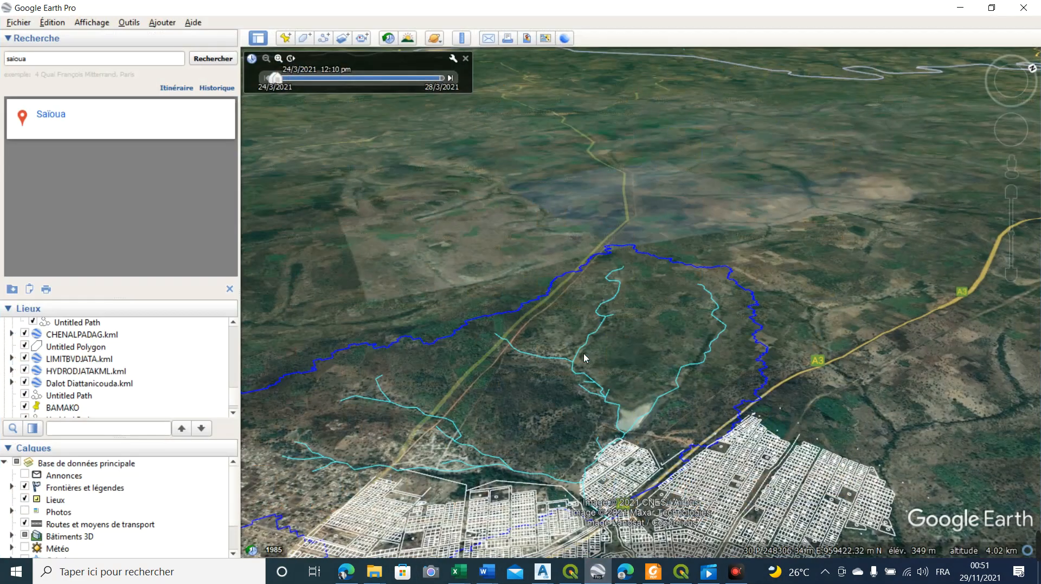
Inspect the basin boundary, the stream network and the subdivision plan around Niakaramandougou on the satellite imagery
scroll(516, 213, "down", 5)
scroll(513, 216, "up", 4)
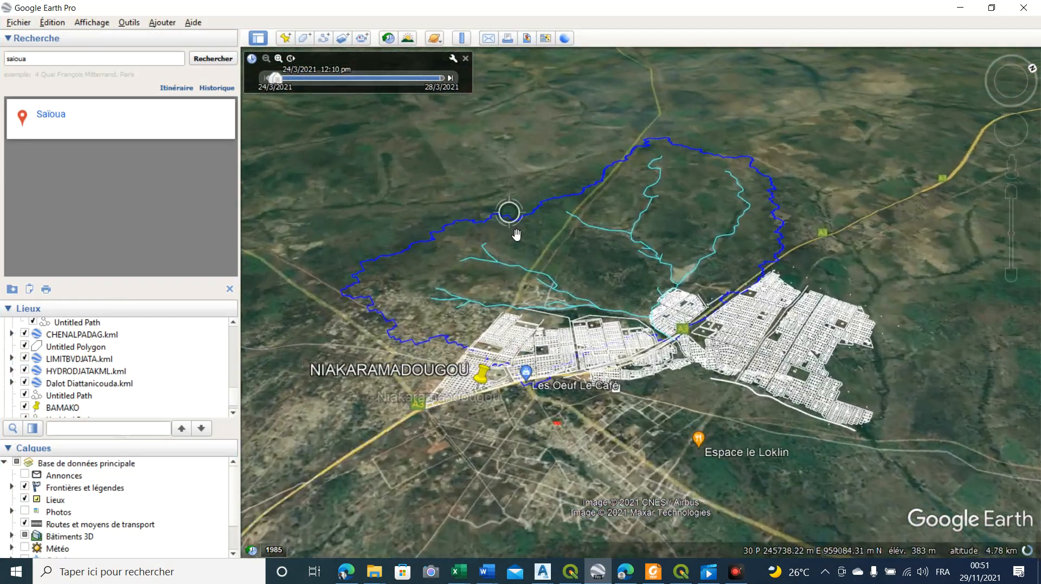
left_click_drag(376, 378, 644, 421)
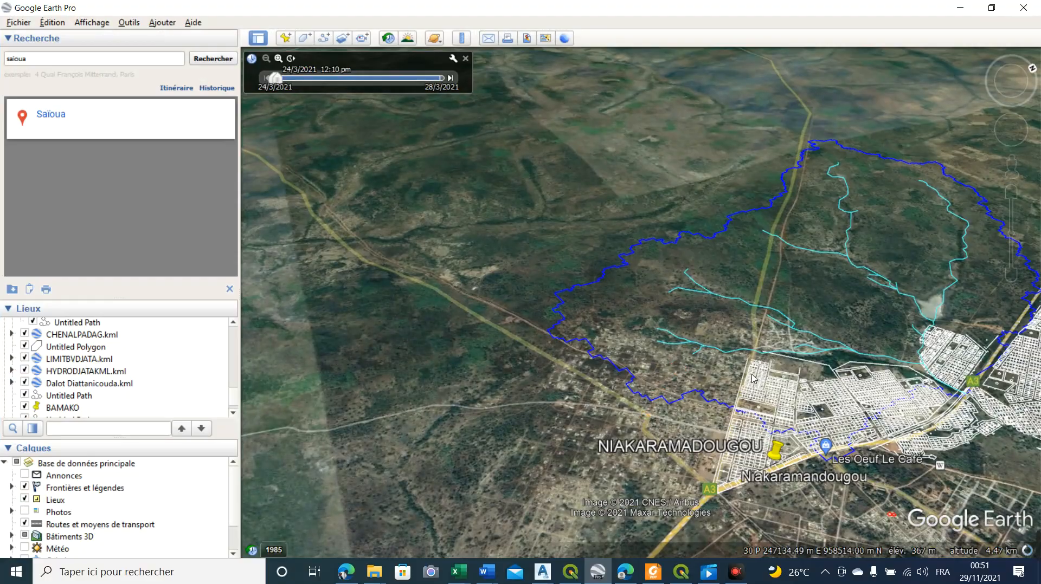
left_click_drag(693, 343, 622, 190)
scroll(453, 286, "up", 2)
scroll(453, 310, "down", 8)
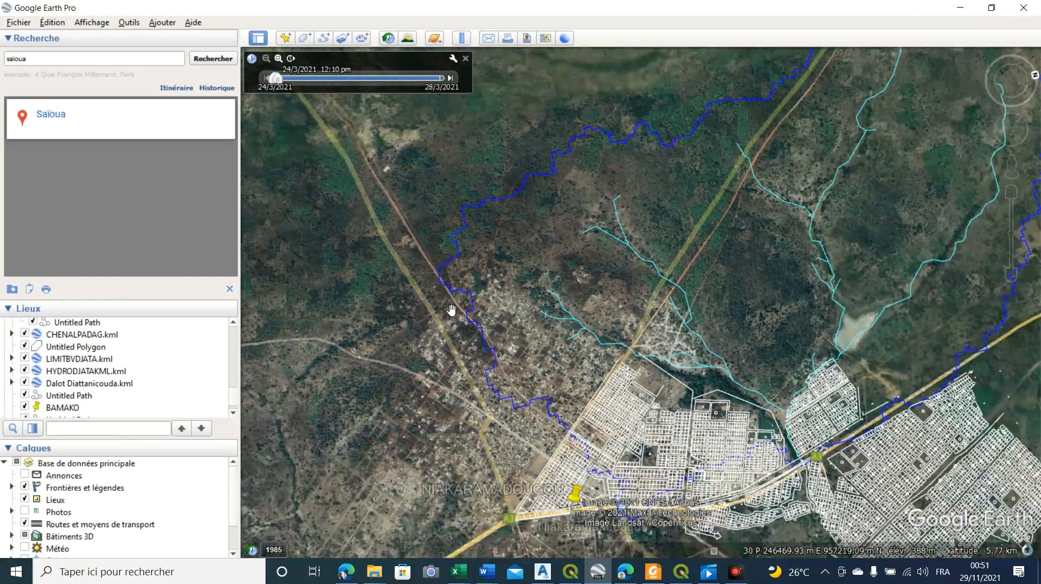
scroll(595, 307, "up", 4)
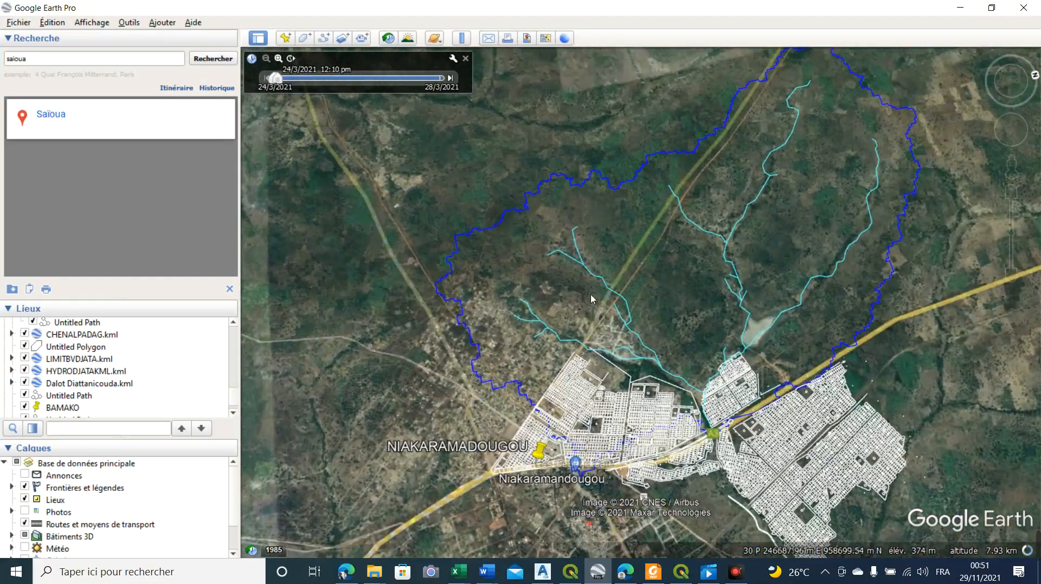
scroll(590, 291, "down", 2)
left_click_drag(563, 453, 622, 430)
scroll(426, 373, "down", 2)
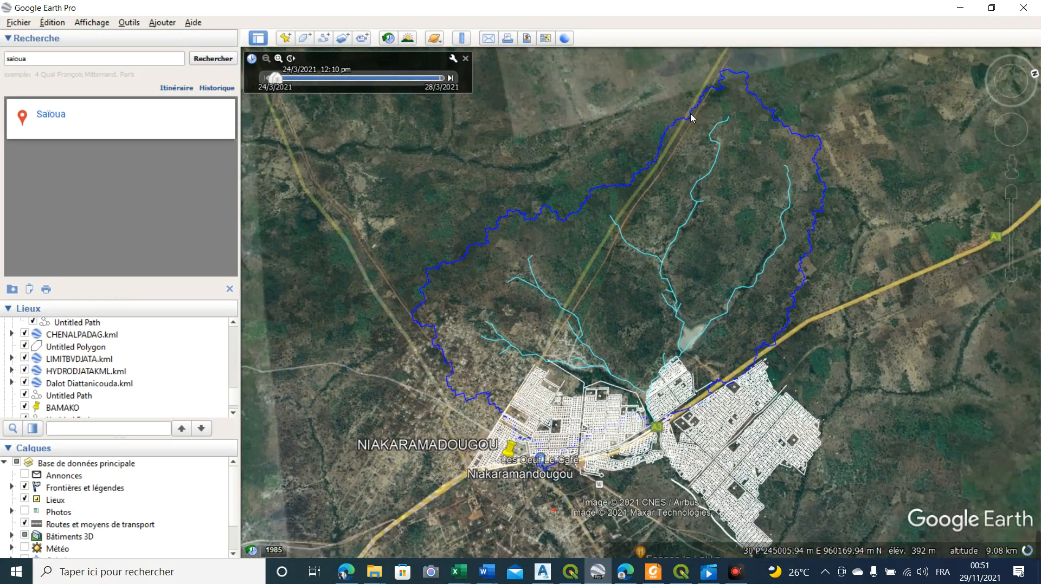
Examine the basin boundary, channels and subdivision plan in a tilted 3D view from several directions around Niakaramandougou
left_click_drag(622, 221, 609, 376)
left_click_drag(488, 313, 567, 396)
left_click_drag(470, 329, 503, 440)
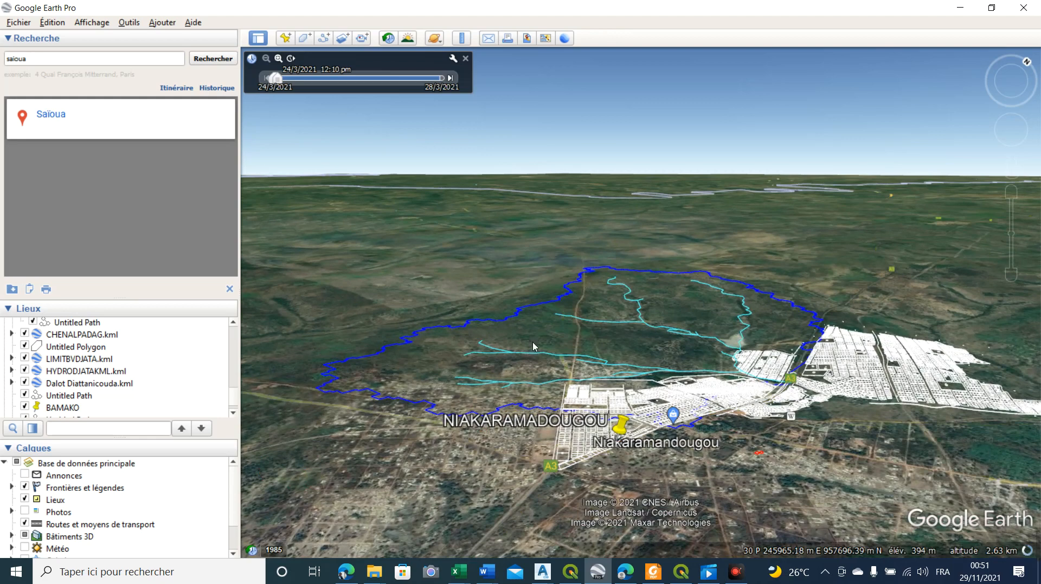
scroll(758, 359, "up", 3)
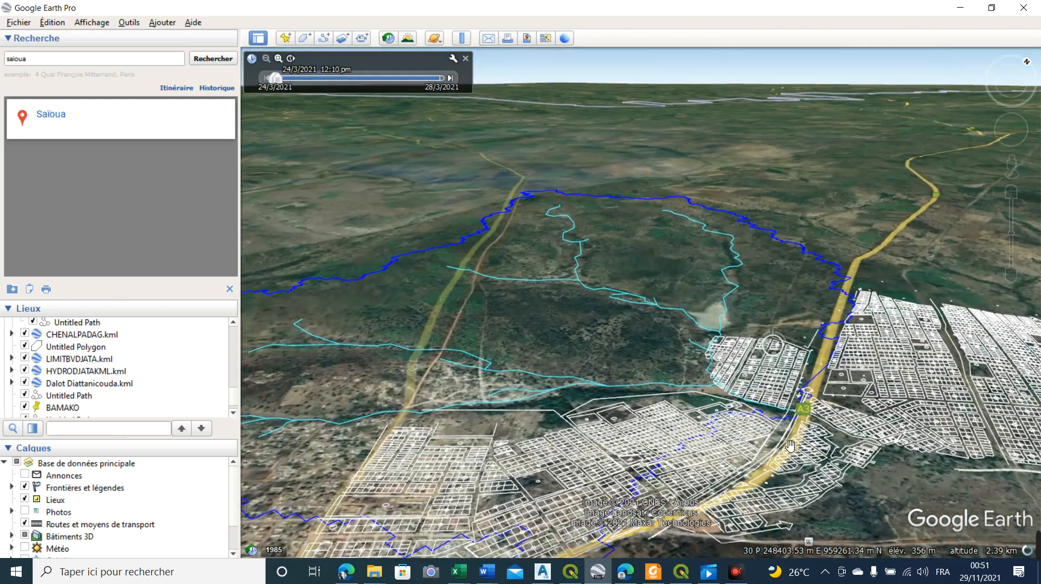
scroll(714, 419, "down", 2)
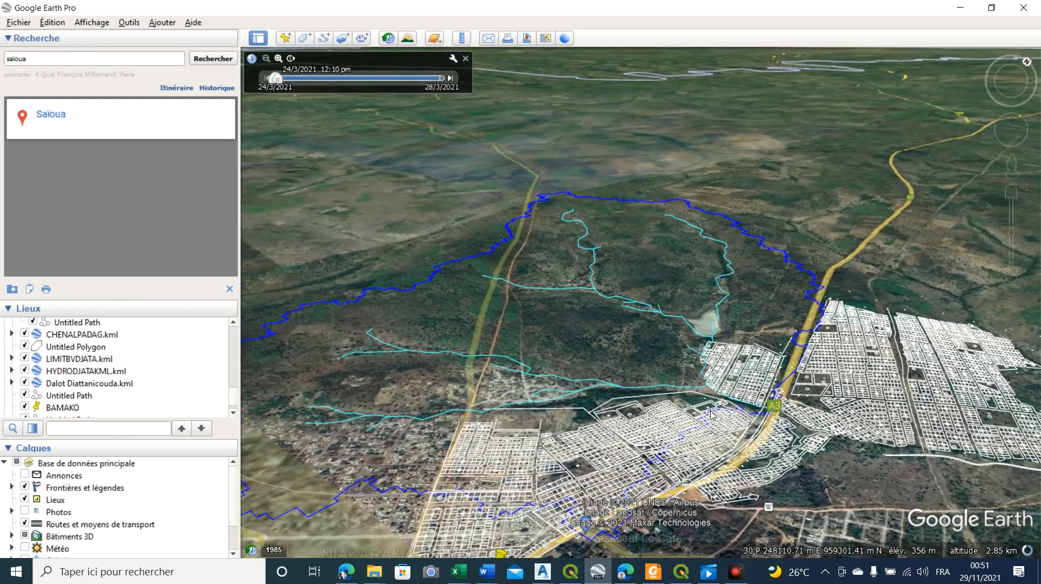
scroll(545, 425, "down", 1)
left_click_drag(545, 425, 550, 370)
mouse_move(517, 427)
left_mouse_down()
mouse_move(518, 447)
mouse_move(509, 445)
left_mouse_up()
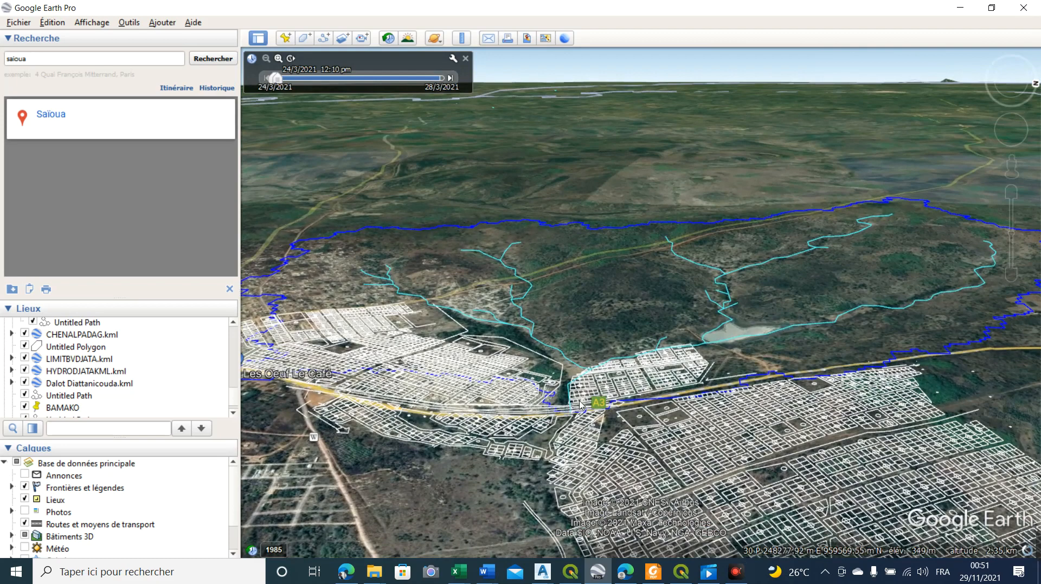
Inspect the area where the channels converge and cross the subdivision plan near the A3 road
scroll(588, 410, "down", 3)
left_click_drag(551, 453, 608, 404)
left_click_drag(457, 448, 524, 375)
mouse_move(564, 323)
left_mouse_down()
mouse_move(528, 303)
mouse_move(590, 302)
mouse_move(572, 273)
left_mouse_up()
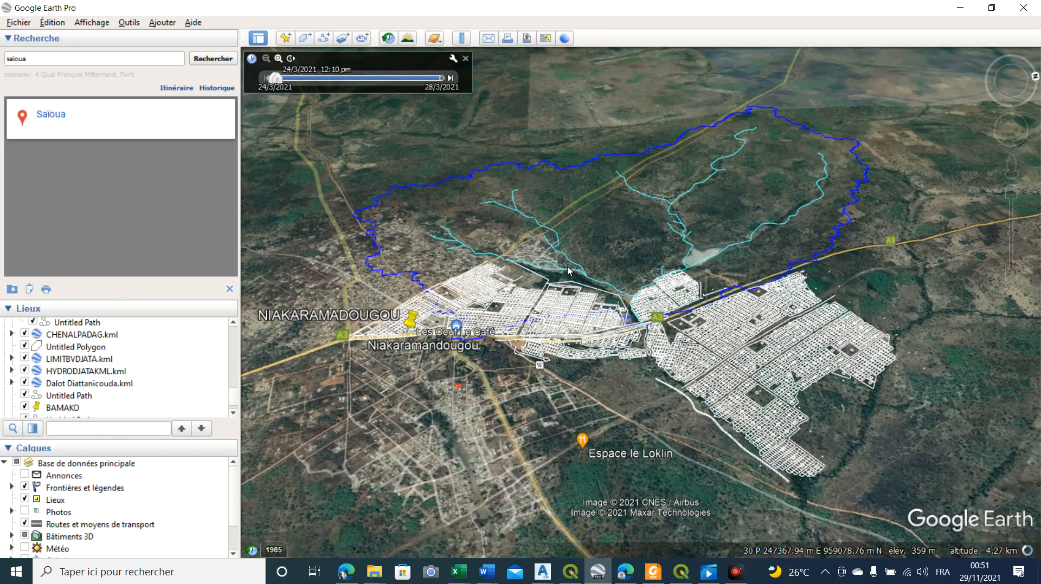
left_click_drag(584, 324, 440, 377)
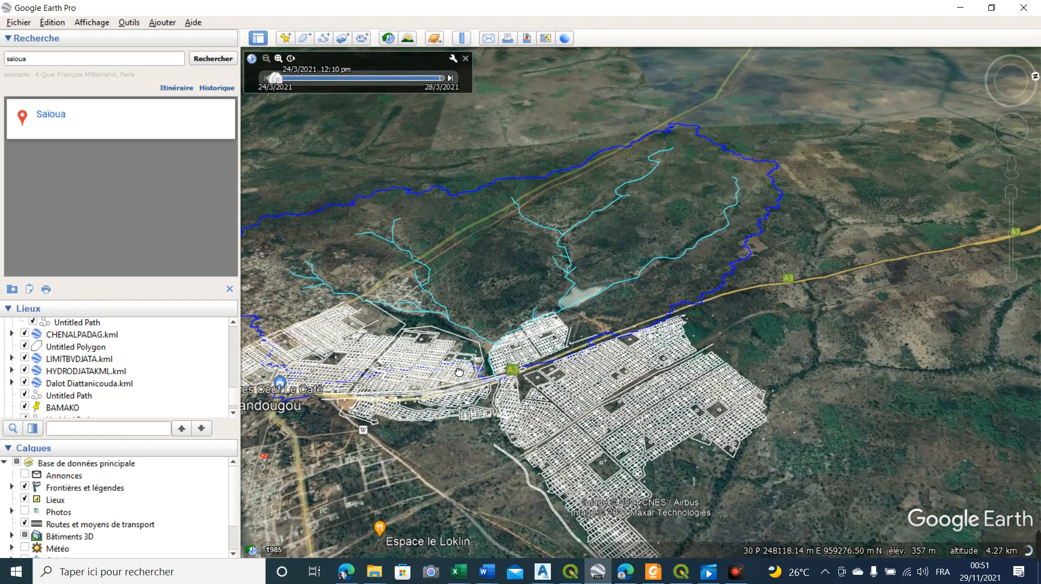
left_click_drag(720, 200, 797, 208)
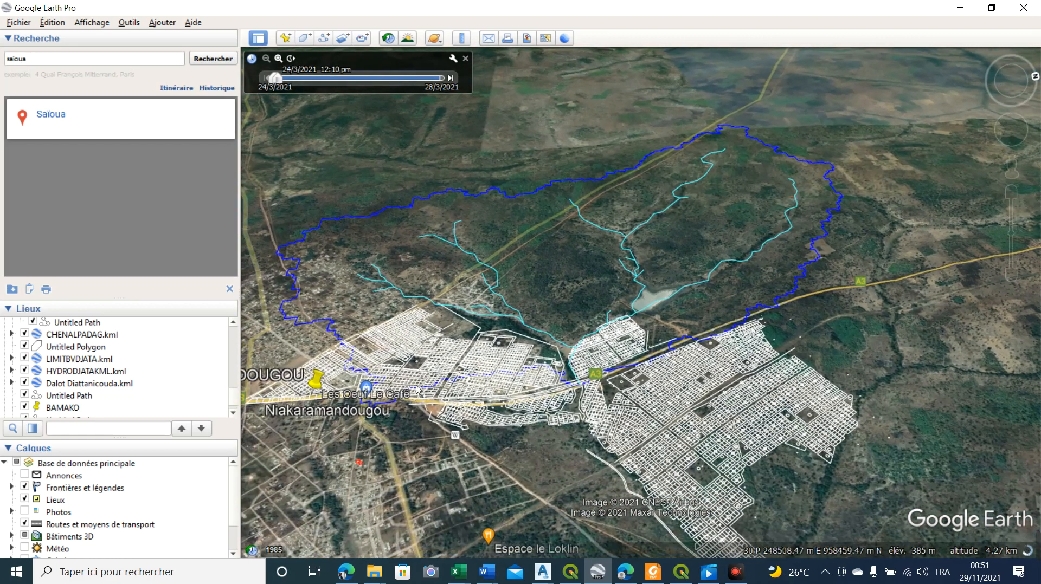
scroll(596, 371, "up", 5)
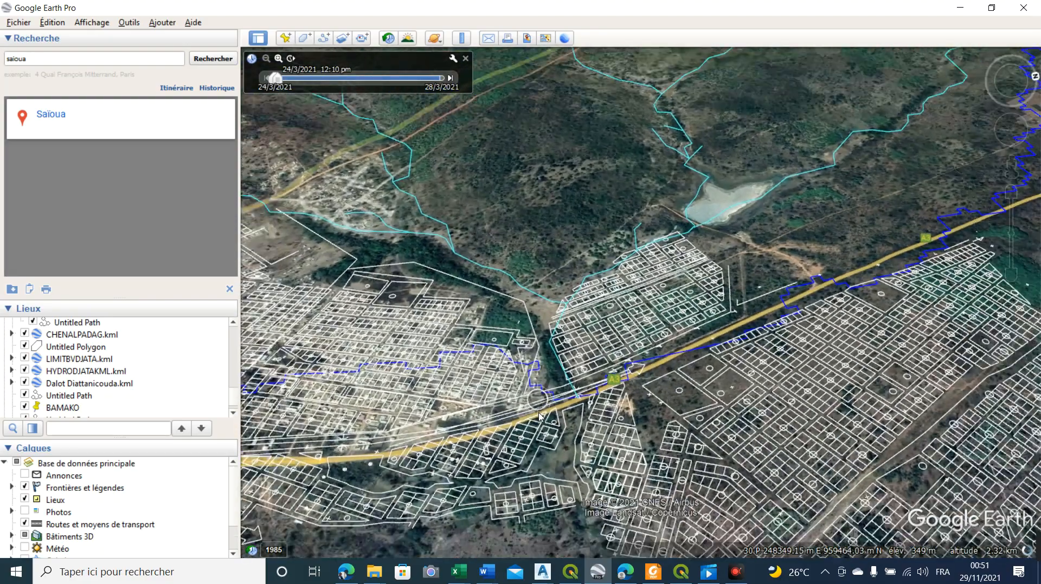
scroll(538, 418, "down", 2)
left_click_drag(520, 401, 567, 356)
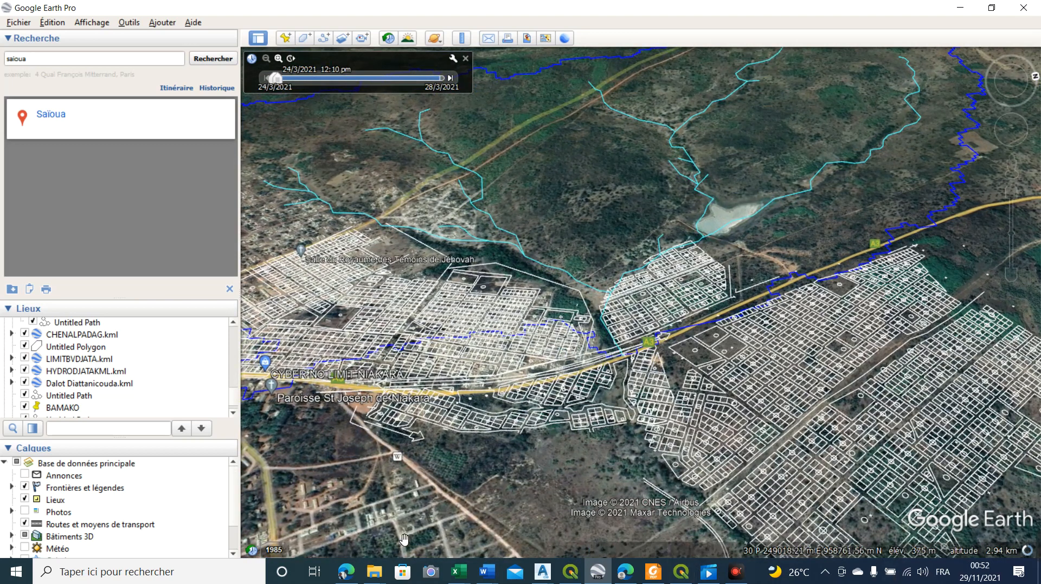
Draw a two-point path alongside the A3 road across the channel outlet and save it as "Sans titre - Trajet"
left_click(324, 38)
left_click(815, 250)
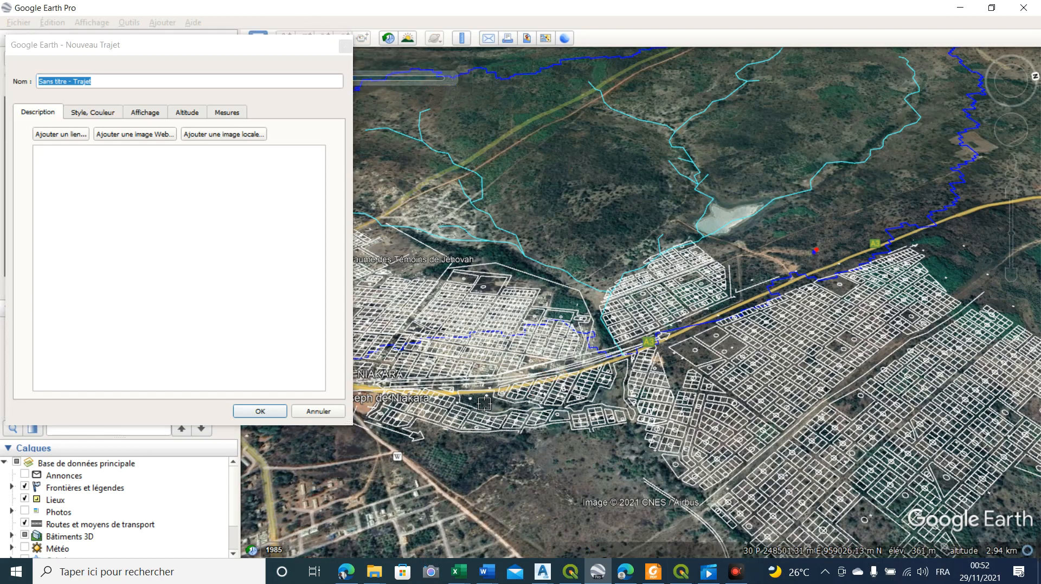
left_click(462, 390)
left_click(260, 413)
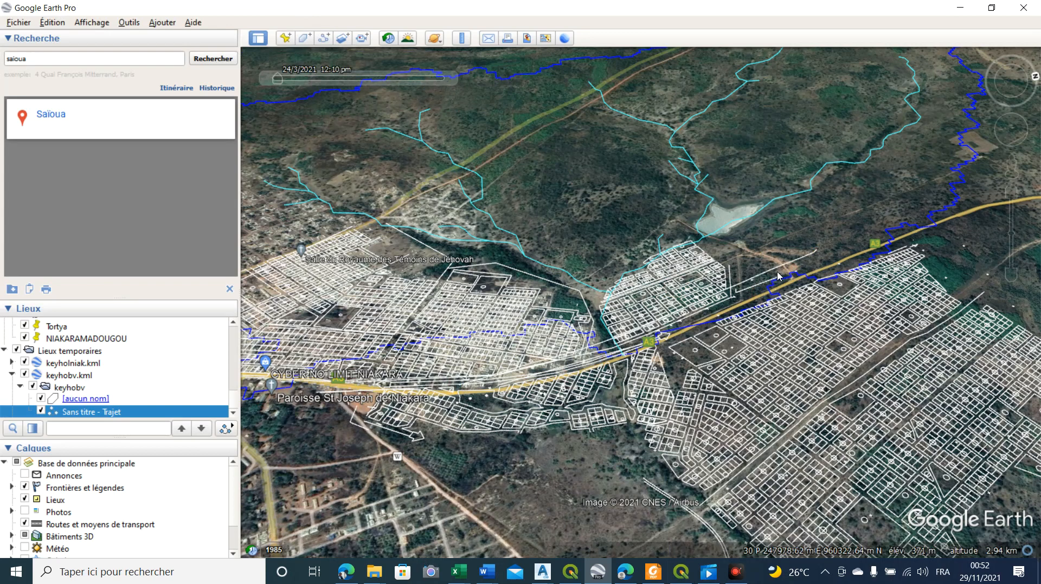
Display the new path's elevation profile to review the terrain against the basin, and minimize Google Earth Pro
right_click(780, 271)
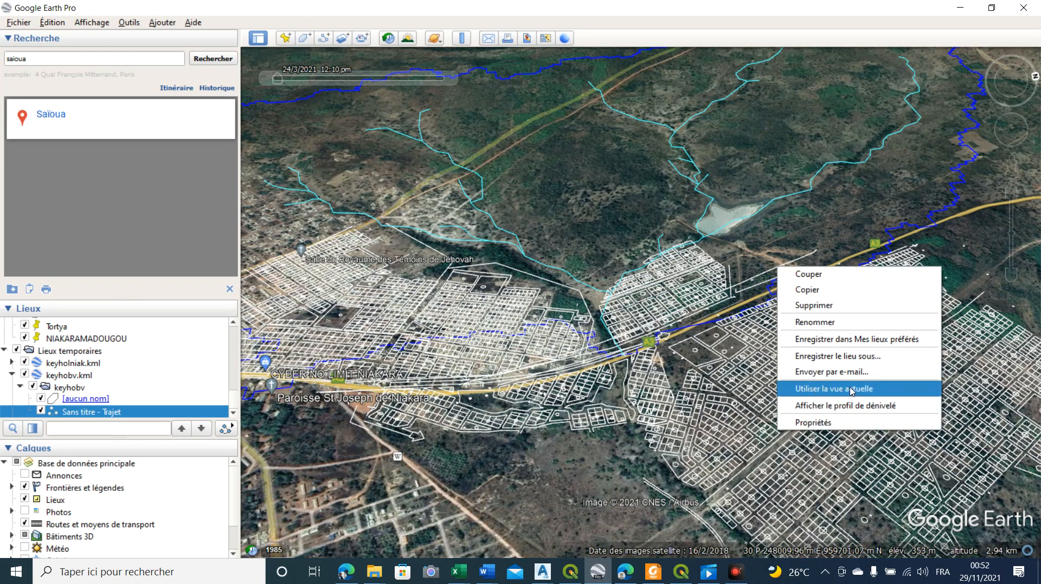
left_click(852, 406)
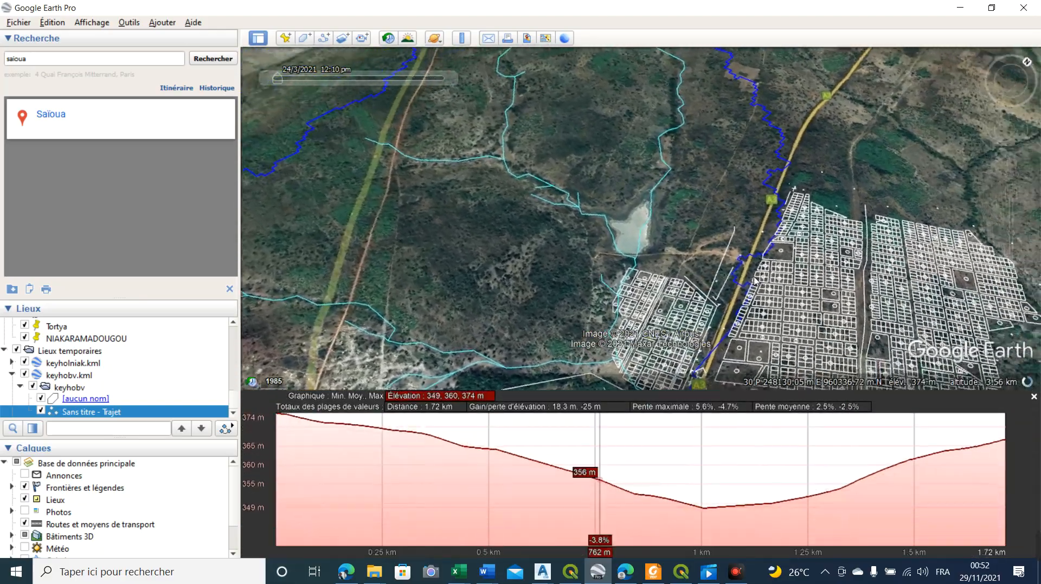
left_click_drag(755, 281, 534, 283)
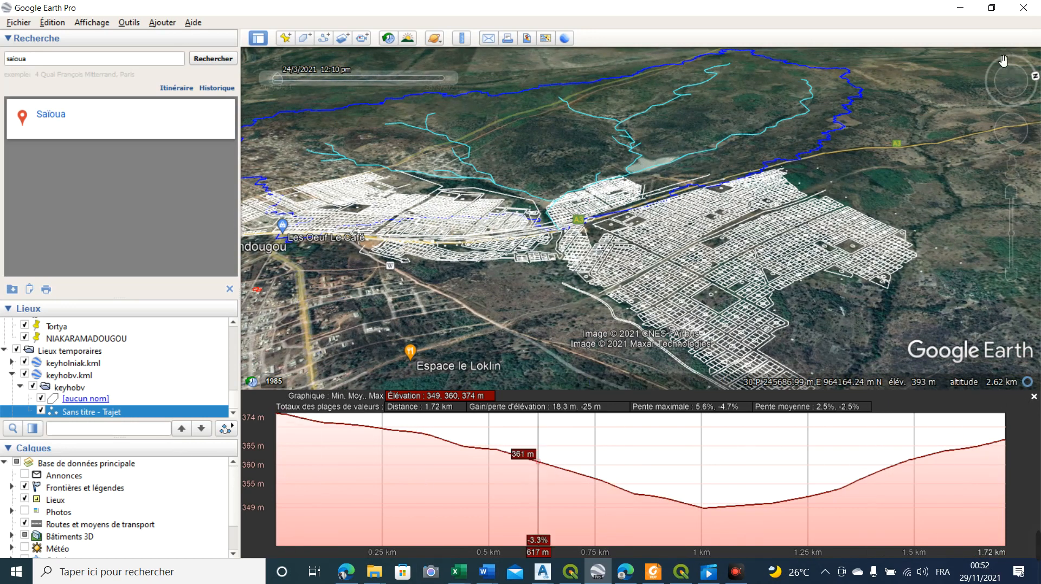
left_click(959, 8)
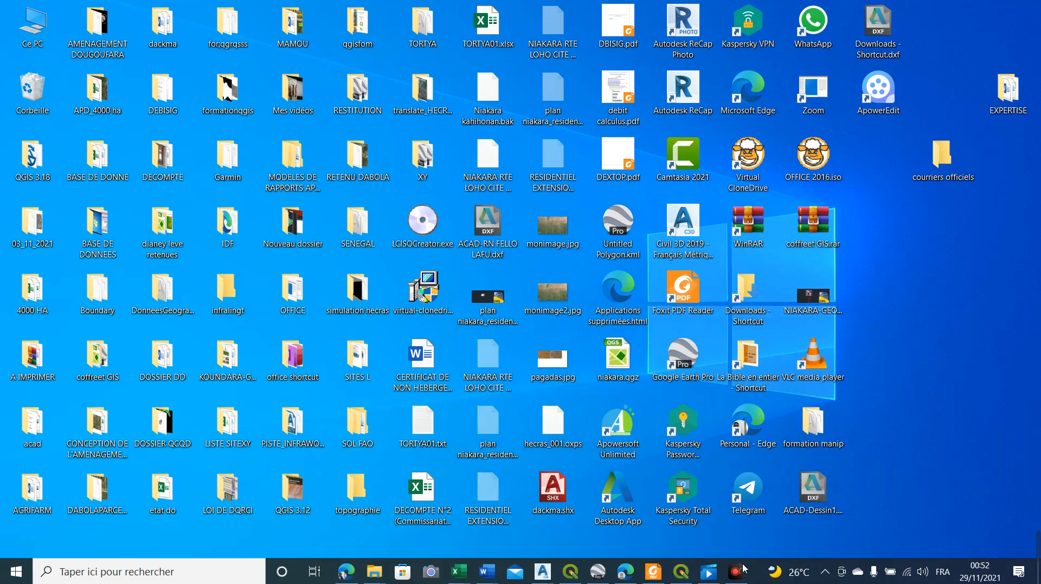